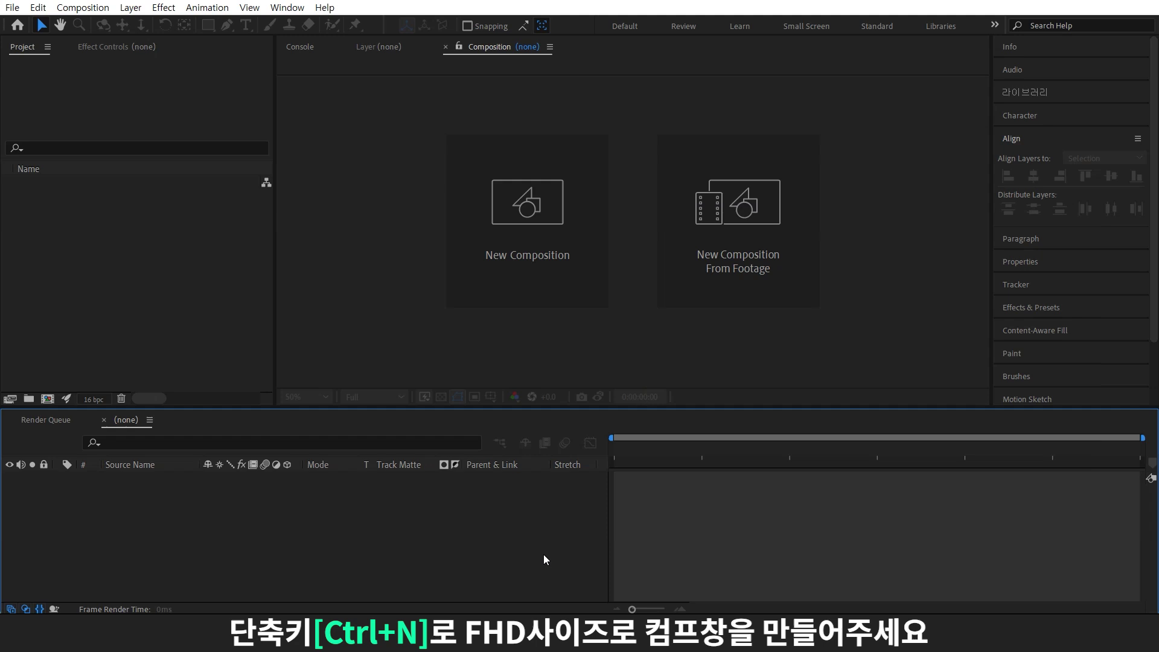
Step: Create Comp 1 and add a red text layer reading TUNNEL
{"action": "key", "text": "ctrl+n"}
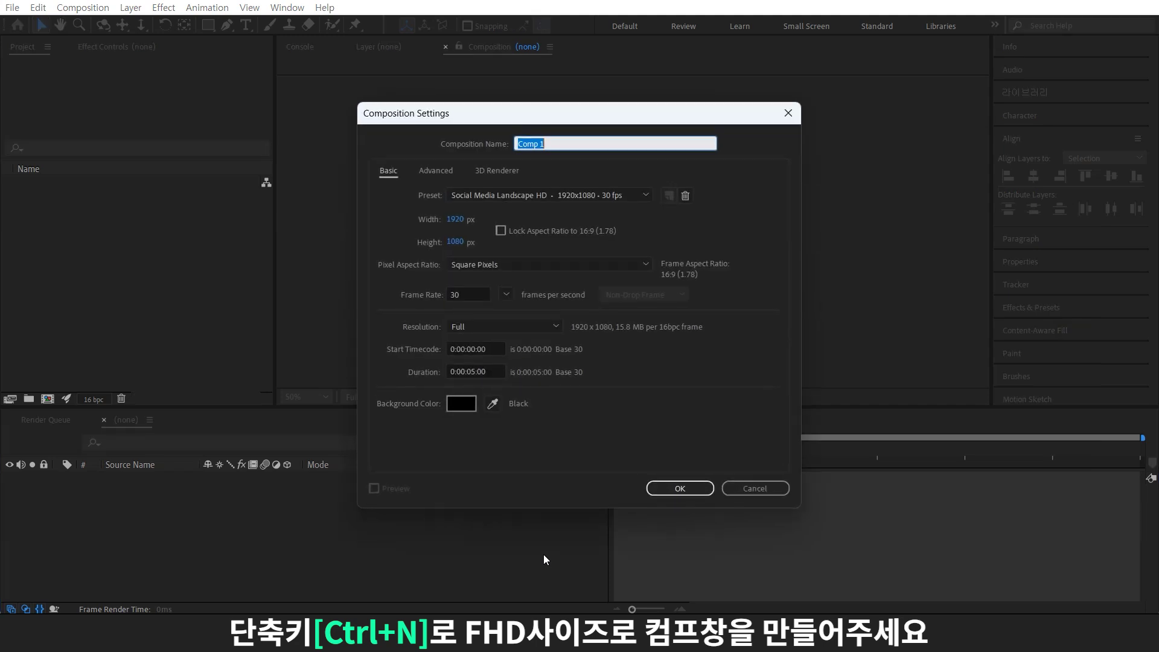
{"action": "left_click", "coordinate": [661, 487]}
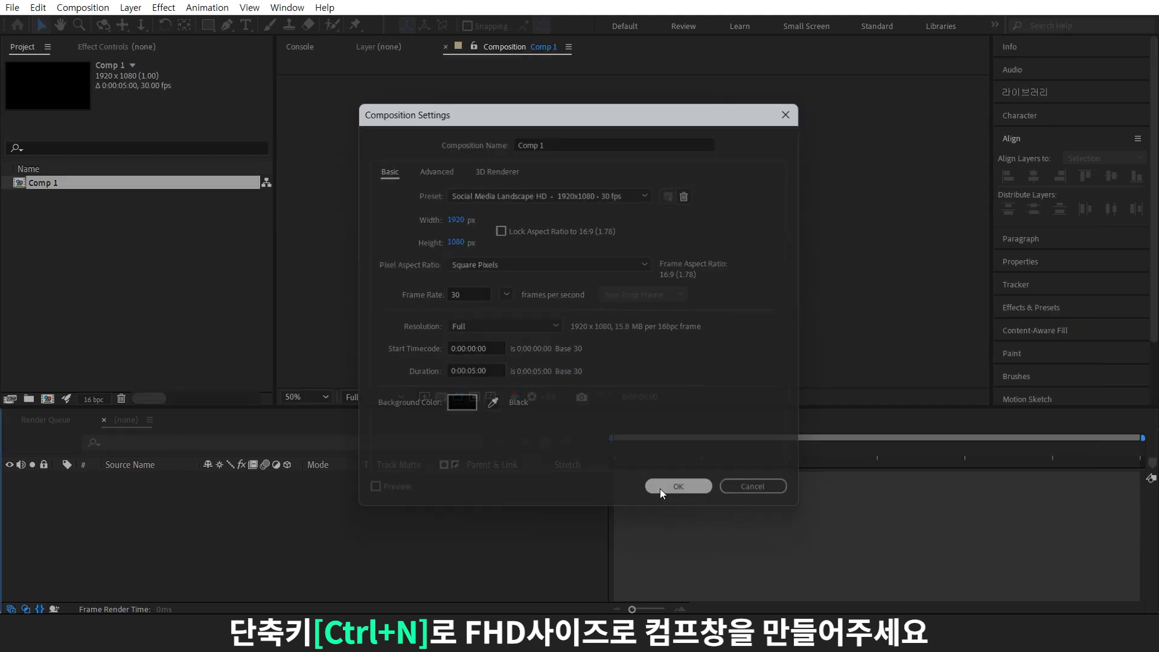
{"action": "key", "text": "ctrl+t"}
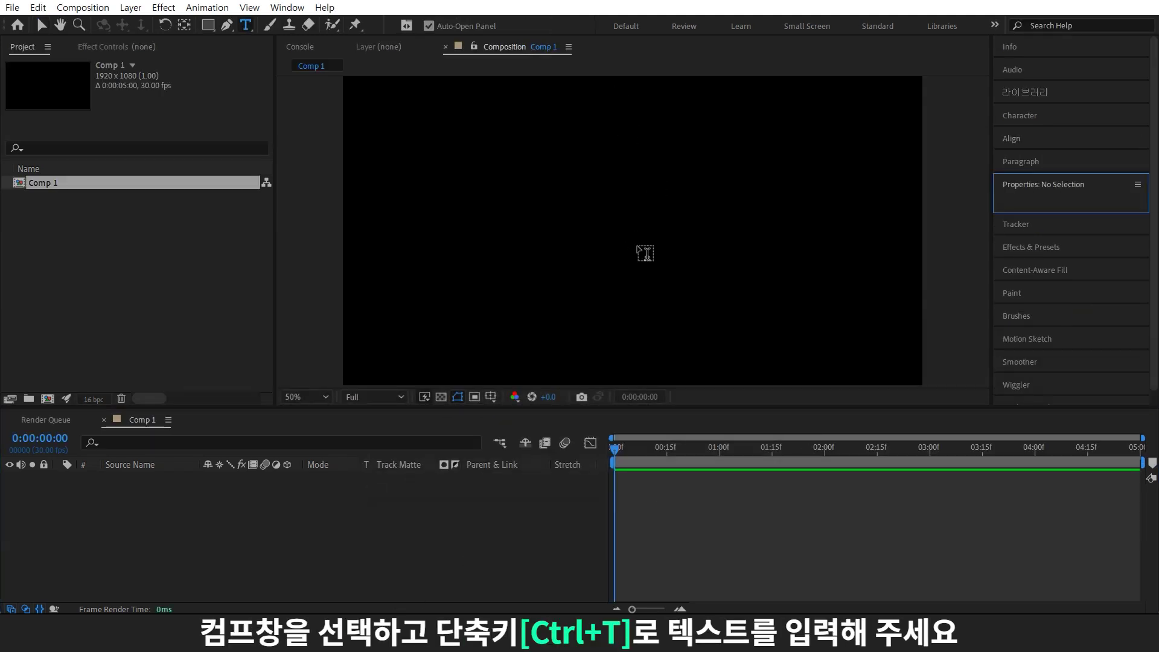
{"action": "left_click", "coordinate": [640, 252]}
{"action": "type", "text": "TUNNE"}
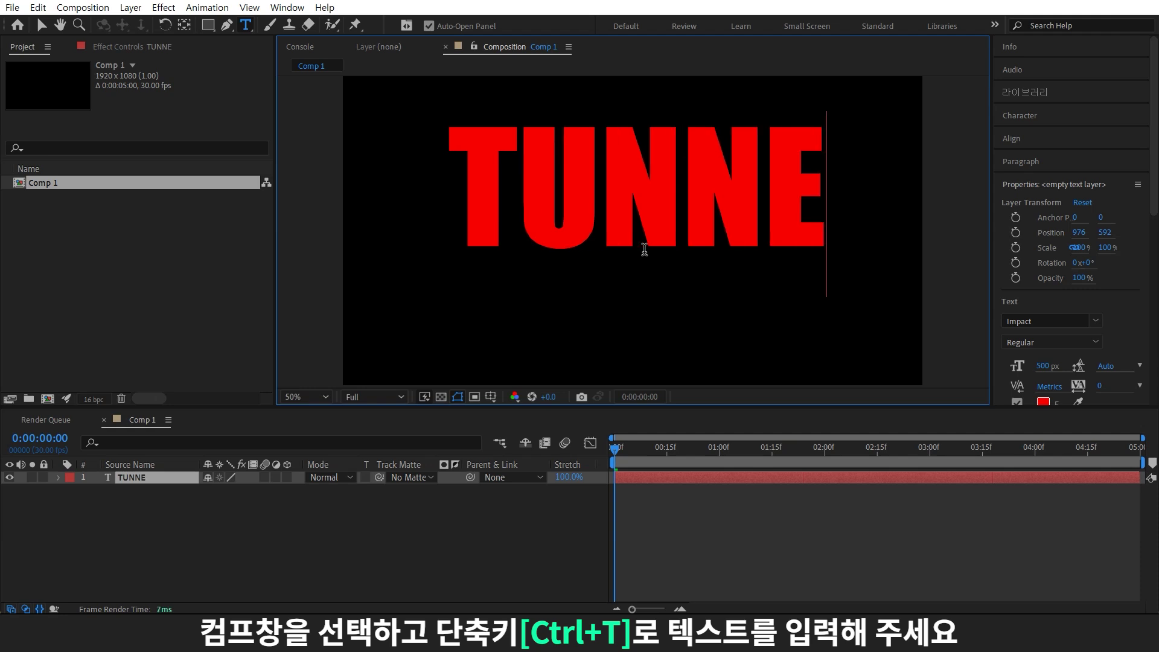
{"action": "type", "text": "L"}
Step: Scale the TUNNEL layer to fill the frame at 267.6%, centered at 960, 540
{"action": "left_click", "coordinate": [168, 475]}
{"action": "left_click", "coordinate": [167, 475]}
{"action": "key", "text": "ctrl+alt+f"}
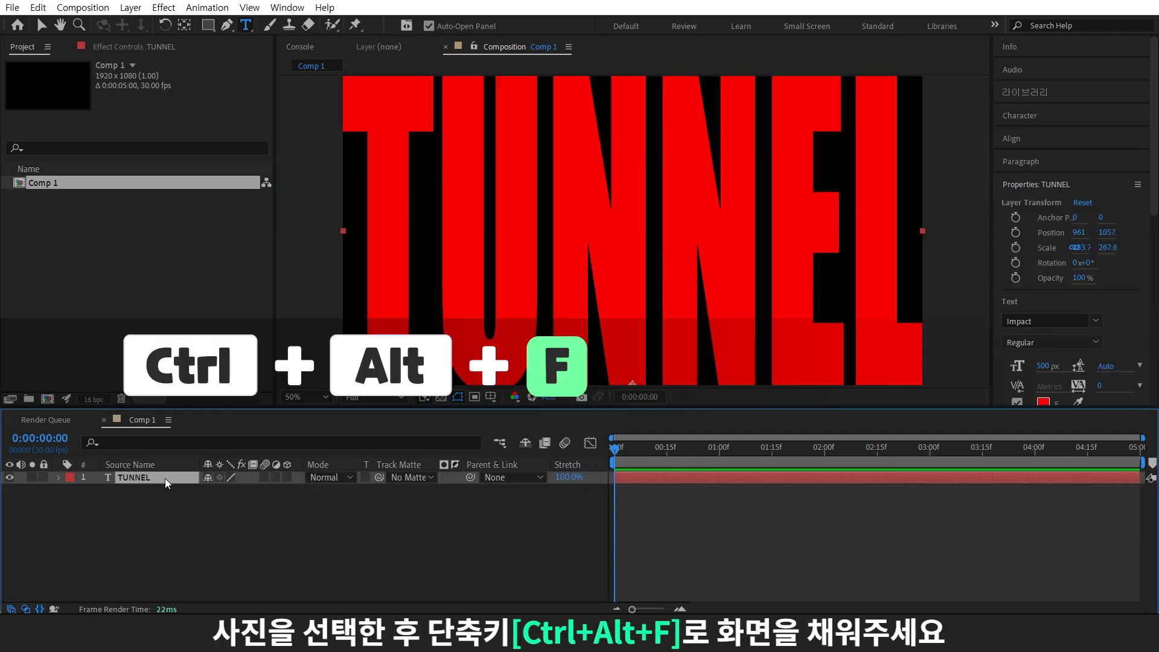
{"action": "left_click", "coordinate": [169, 476]}
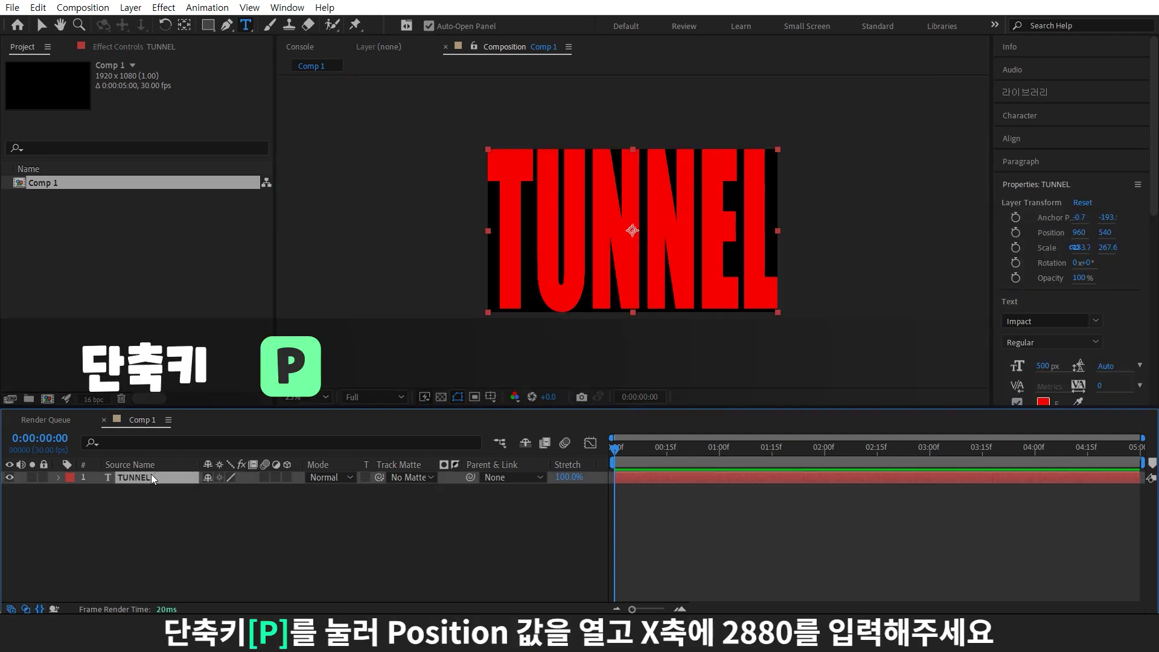
Step: Keyframe TUNNEL's Position X at 2880 at 0s and 960 at 1s
{"action": "key", "text": "p"}
{"action": "left_click", "coordinate": [214, 490]}
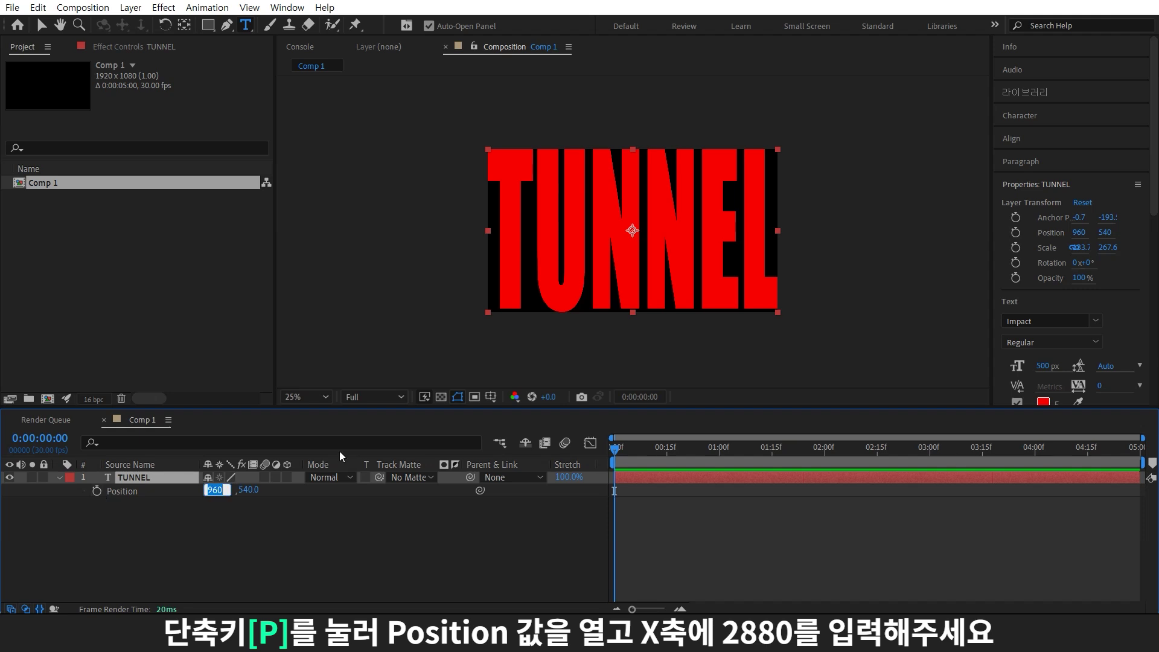
{"action": "type", "text": "2880"}
{"action": "key", "text": "Return"}
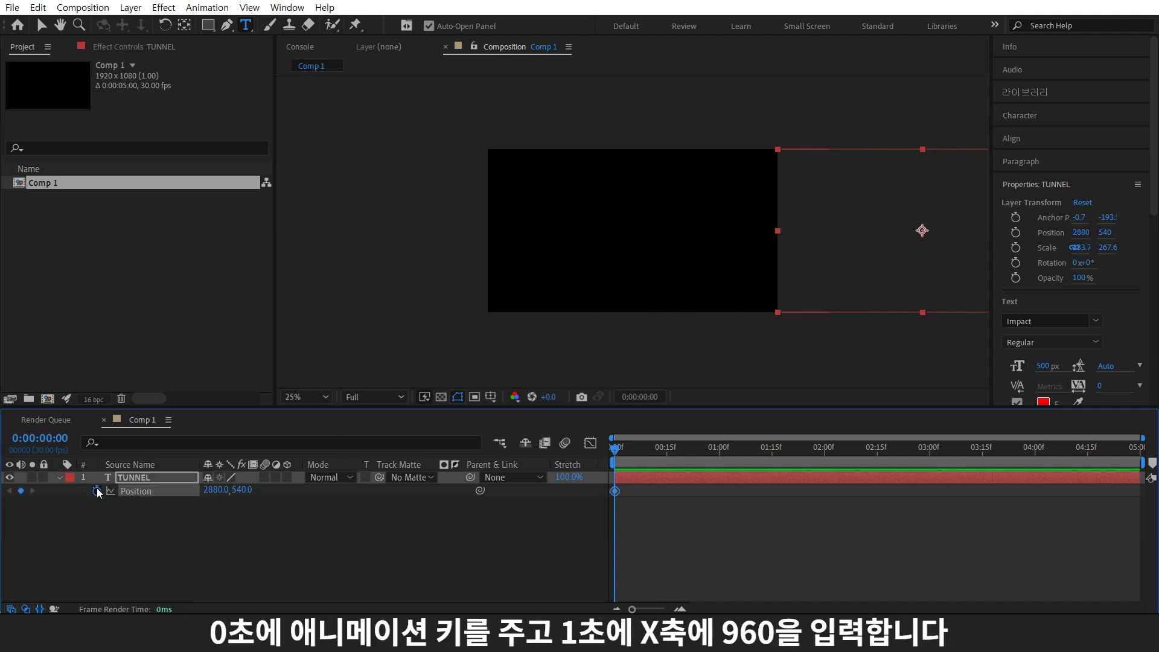
{"action": "left_click", "coordinate": [718, 452]}
{"action": "left_click", "coordinate": [217, 489]}
{"action": "type", "text": "960"}
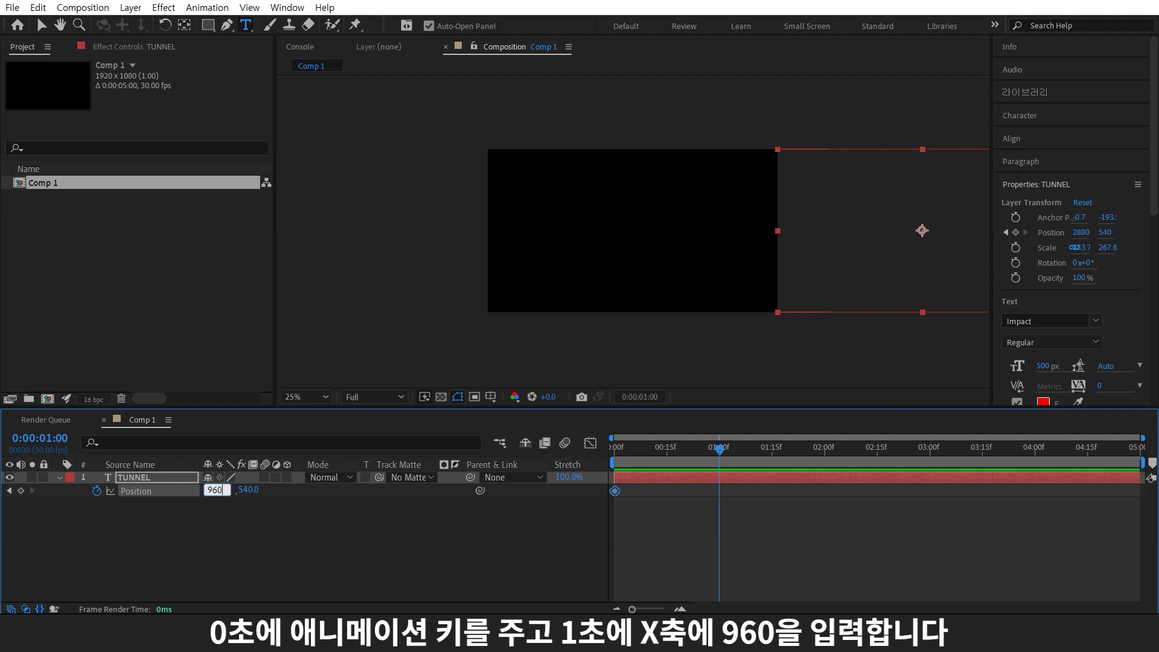
{"action": "key", "text": "Return"}
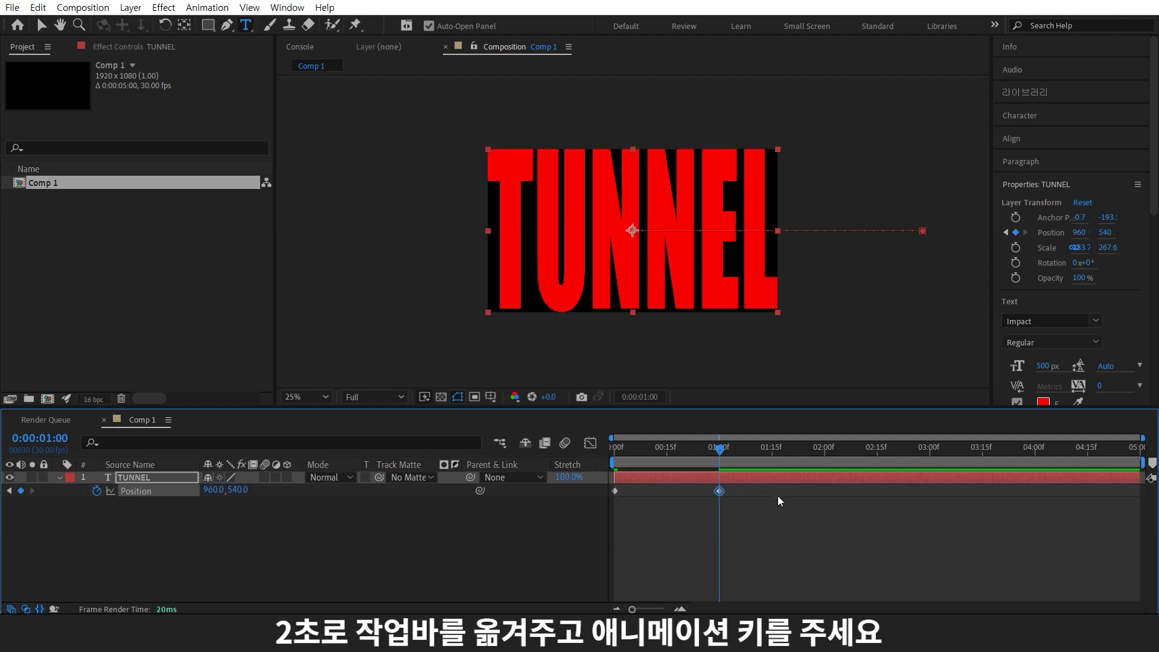
Step: Hold the position with a keyframe at 2s, then set X to -960 at 3s
{"action": "left_click_drag", "start_coordinate": [806, 454], "coordinate": [822, 483]}
{"action": "left_click", "coordinate": [929, 450]}
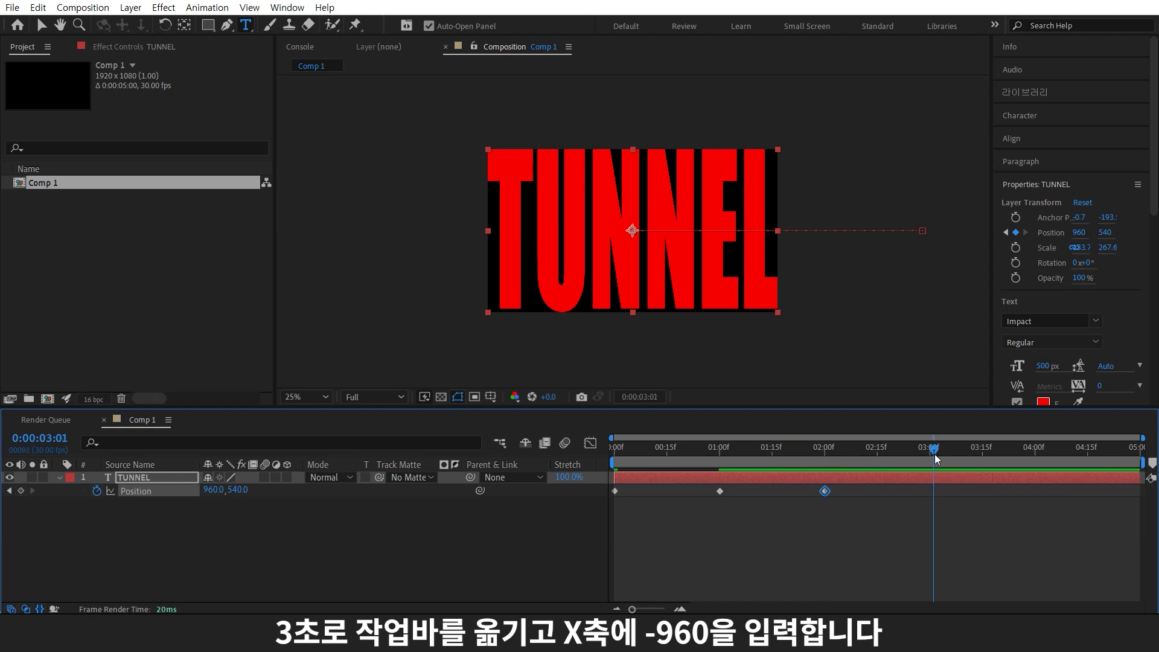
{"action": "left_click", "coordinate": [215, 490]}
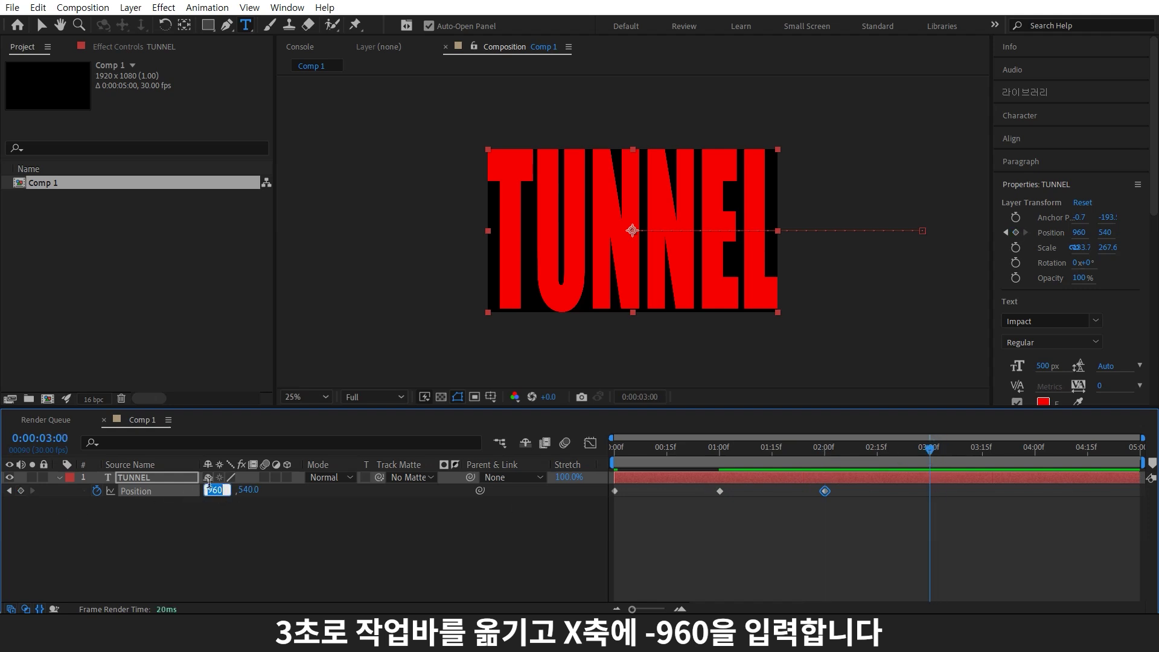
{"action": "type", "text": "-960"}
{"action": "key", "text": "Return"}
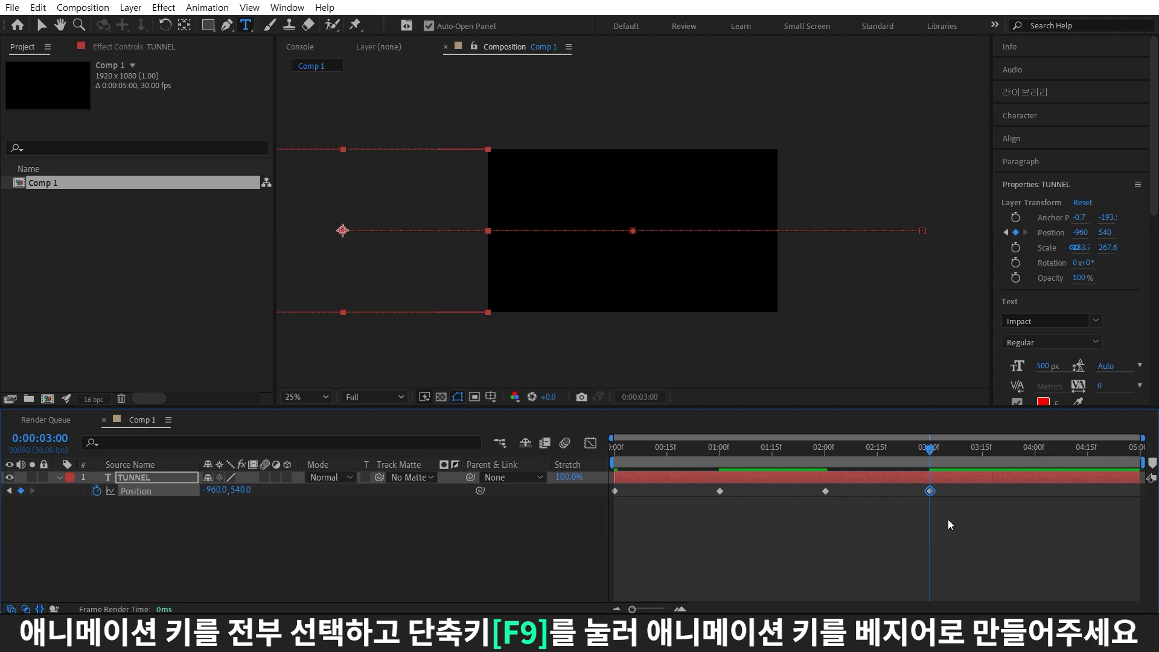
Step: Apply F9 Easy Ease to the four Position keyframes with 60% incoming and outgoing influence
{"action": "left_click_drag", "start_coordinate": [950, 524], "coordinate": [590, 491]}
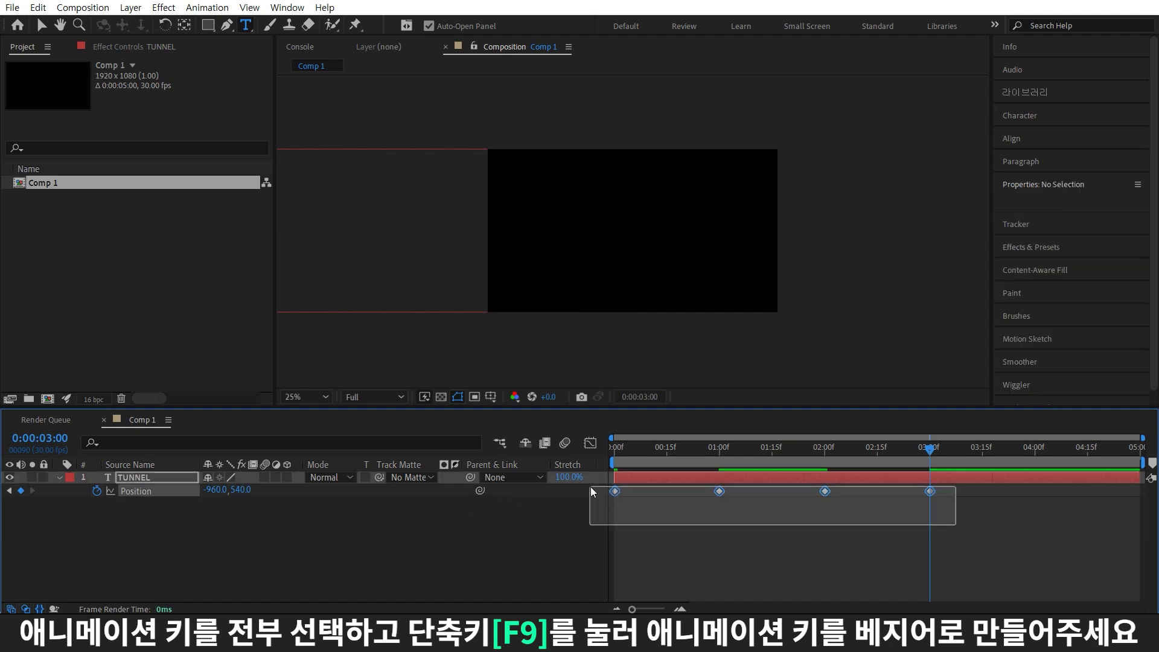
{"action": "key", "text": "F9"}
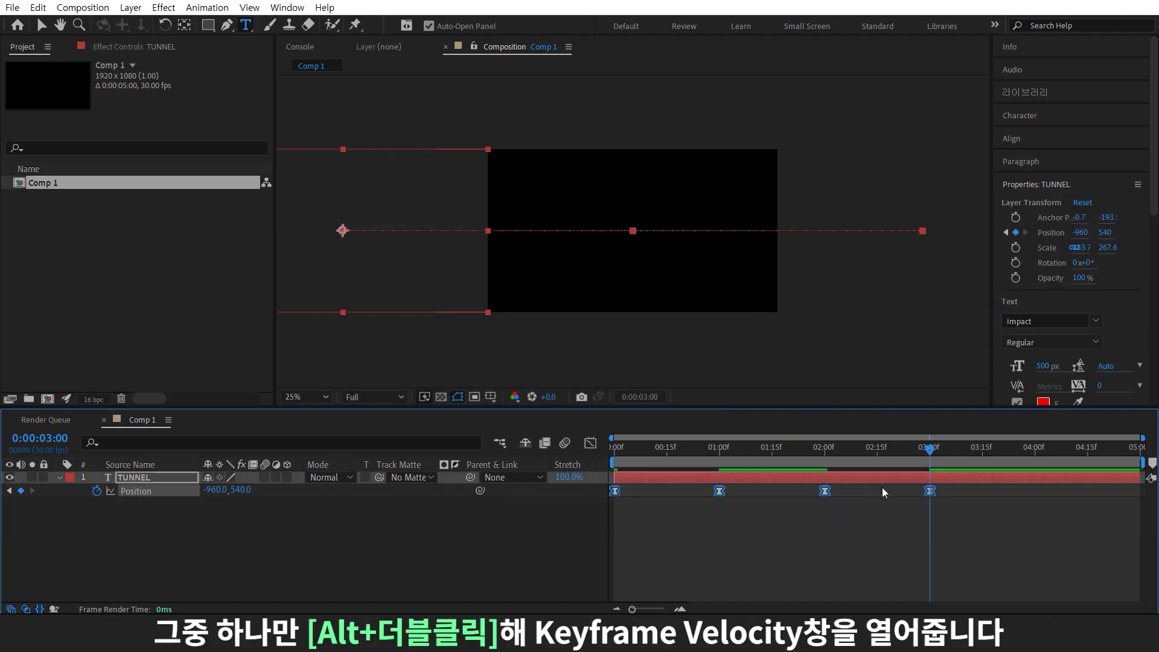
{"action": "double_click", "coordinate": [719, 491], "text": "alt"}
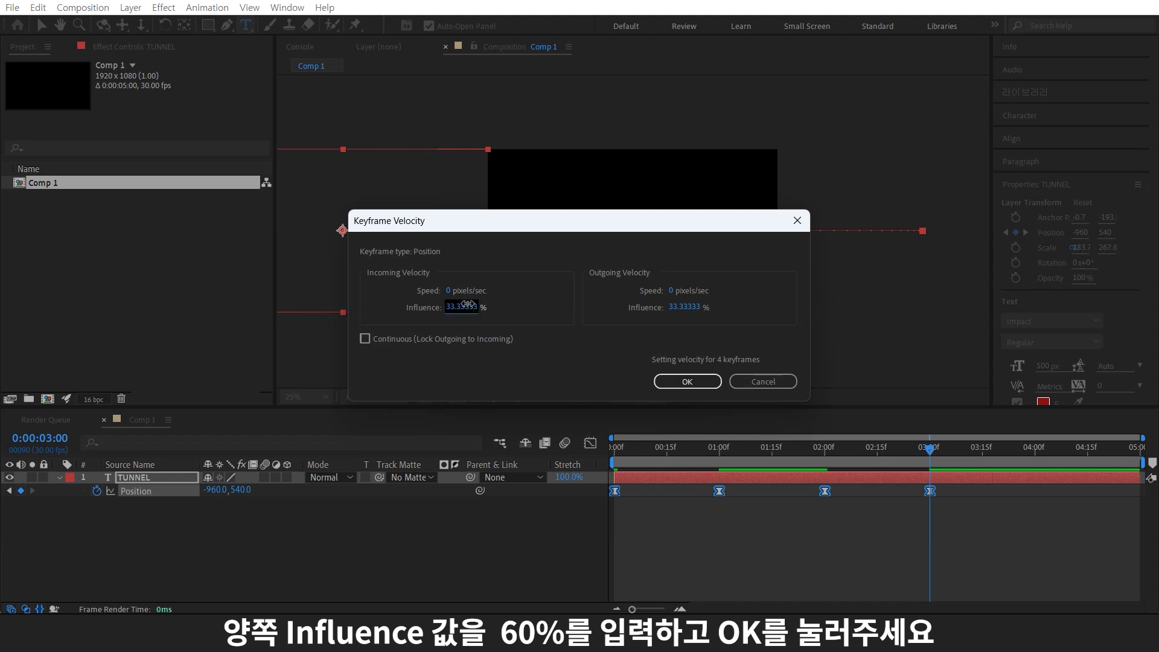
{"action": "left_click", "coordinate": [468, 306]}
{"action": "type", "text": "60"}
{"action": "key", "text": "Tab"}
{"action": "key", "text": "Tab"}
{"action": "type", "text": "60"}
{"action": "key", "text": "Return"}
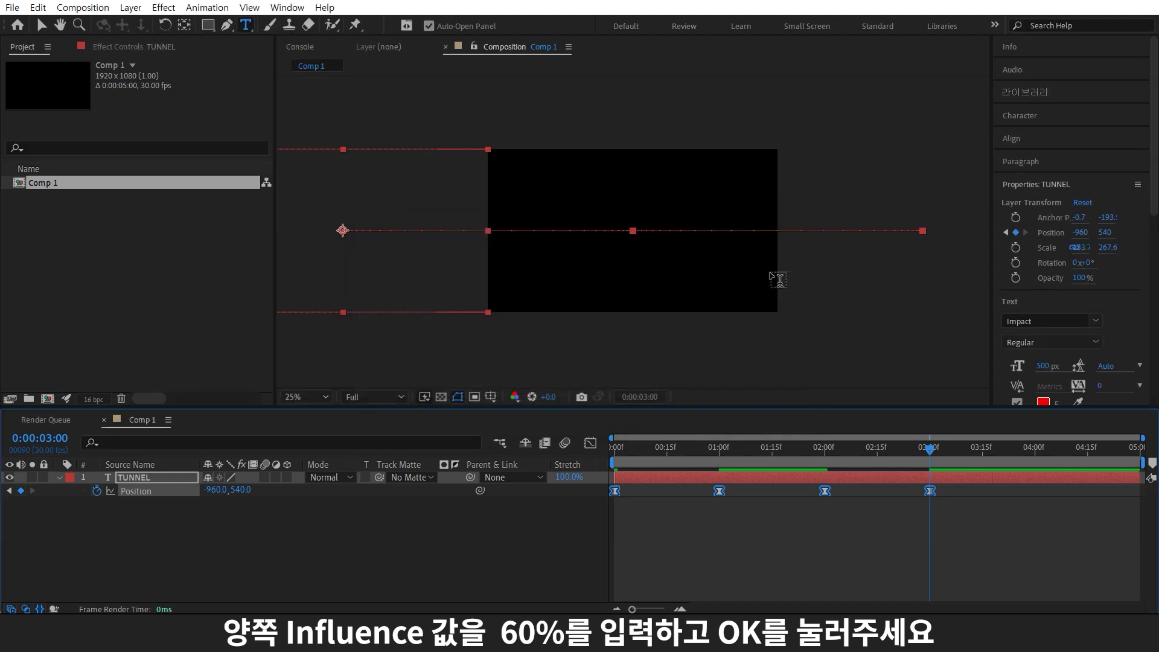
Step: Duplicate the TUNNEL layer and color the copy green (007E49)
{"action": "left_click", "coordinate": [724, 521]}
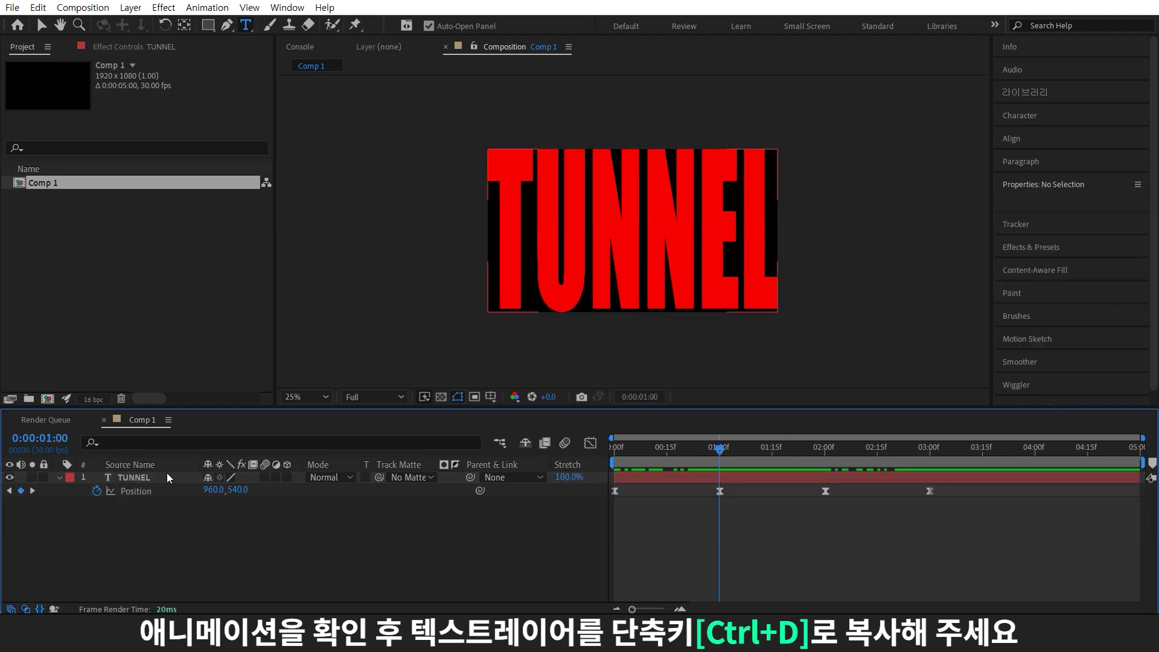
{"action": "left_click", "coordinate": [162, 481]}
{"action": "key", "text": "ctrl+d"}
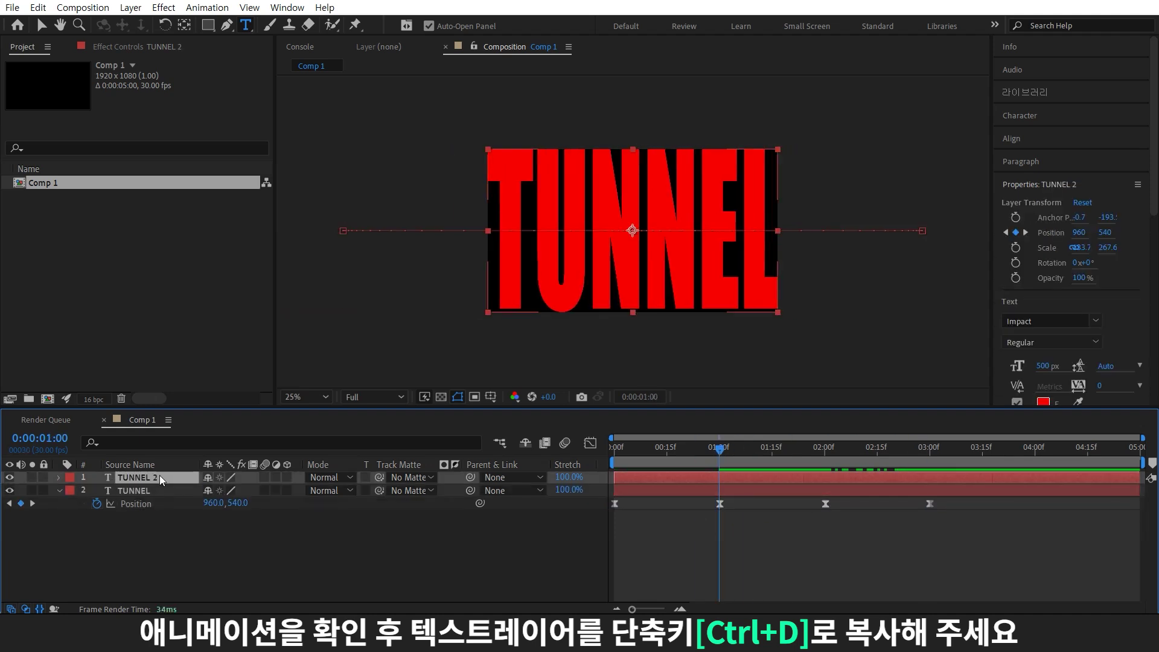
{"action": "key", "text": "ctrl+6"}
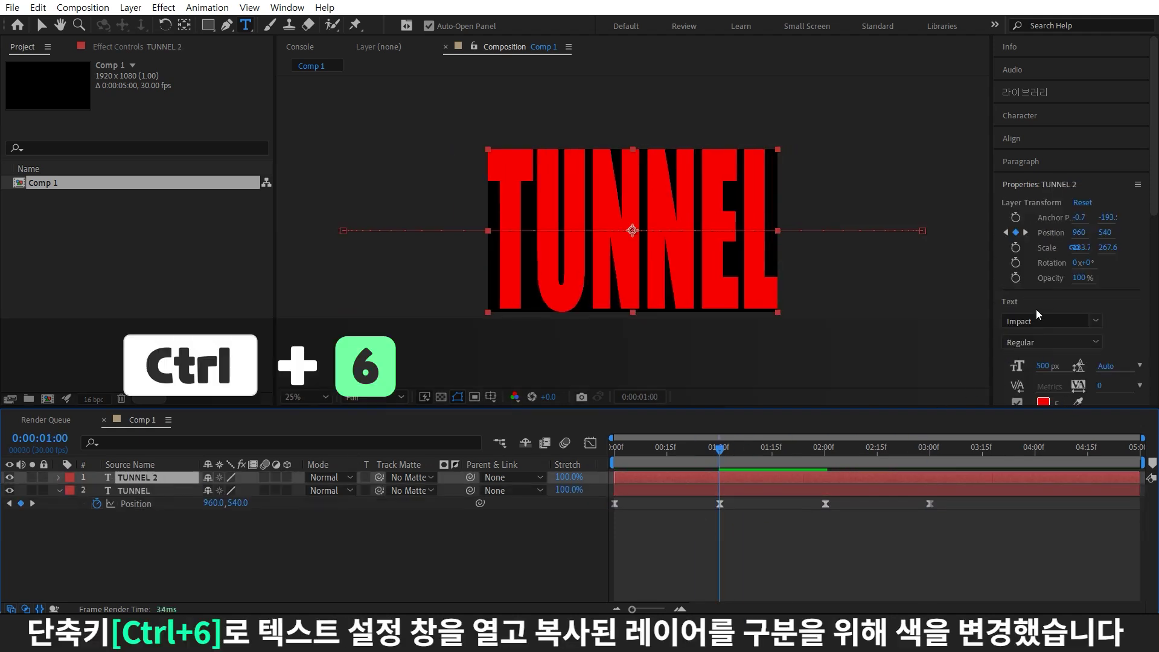
{"action": "left_click", "coordinate": [1122, 143]}
{"action": "type", "text": "007E49"}
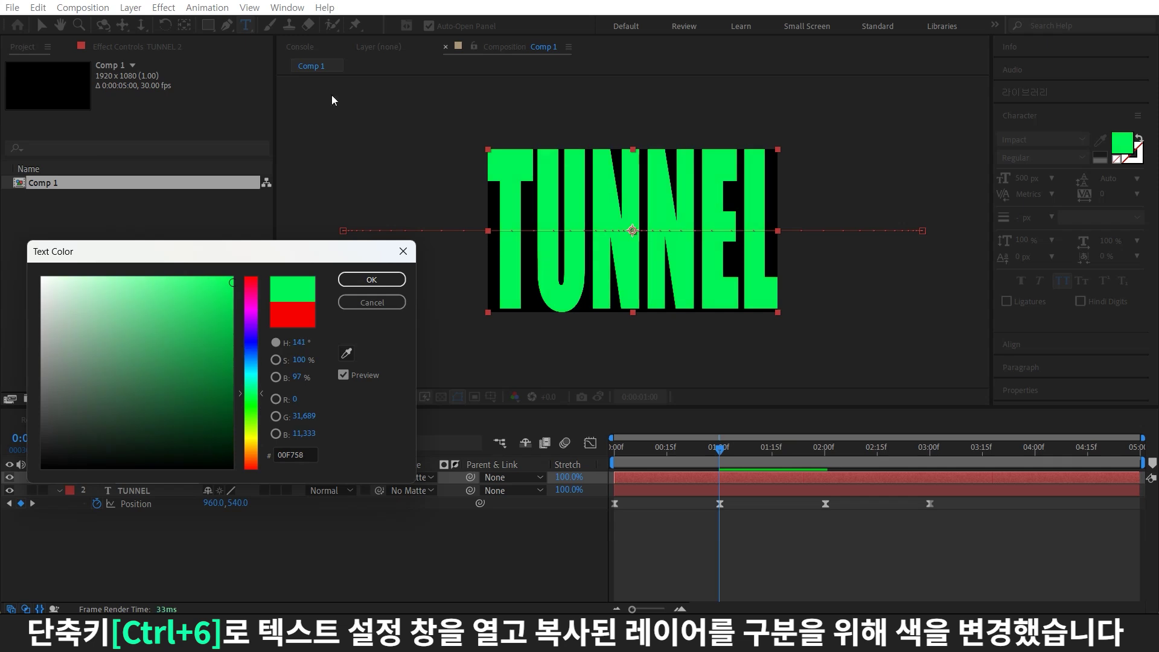
{"action": "left_click", "coordinate": [356, 282]}
Step: Offset the green TUNNEL 2 later in time and shift both layers earlier
{"action": "left_click", "coordinate": [698, 477]}
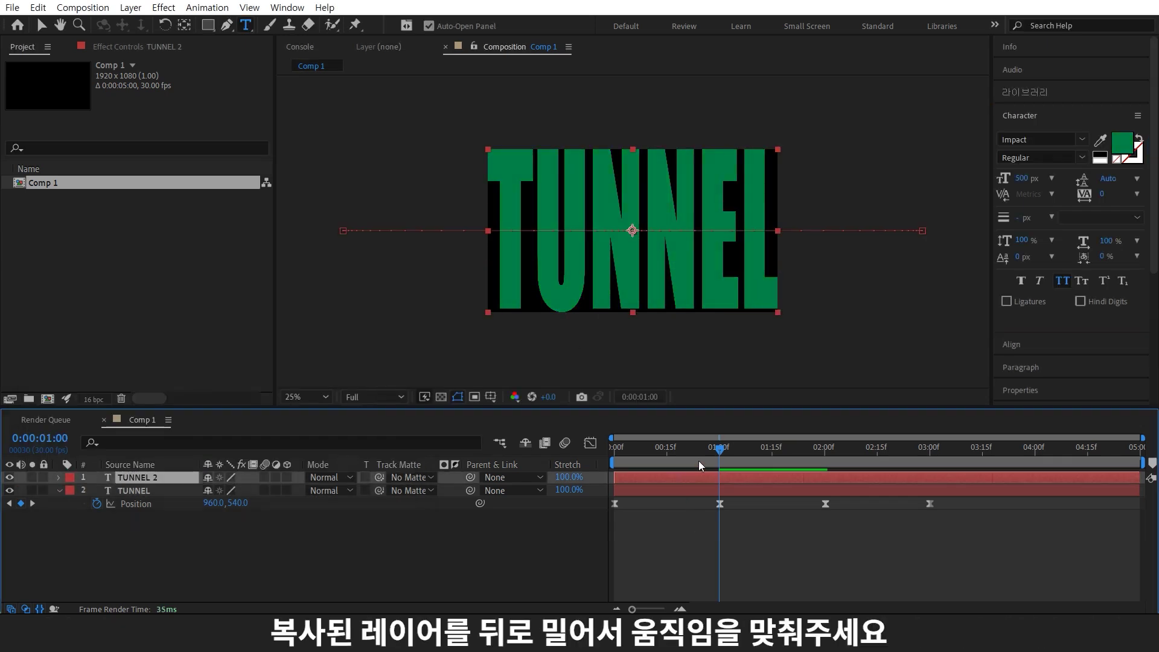
{"action": "left_click_drag", "start_coordinate": [690, 483], "coordinate": [900, 481]}
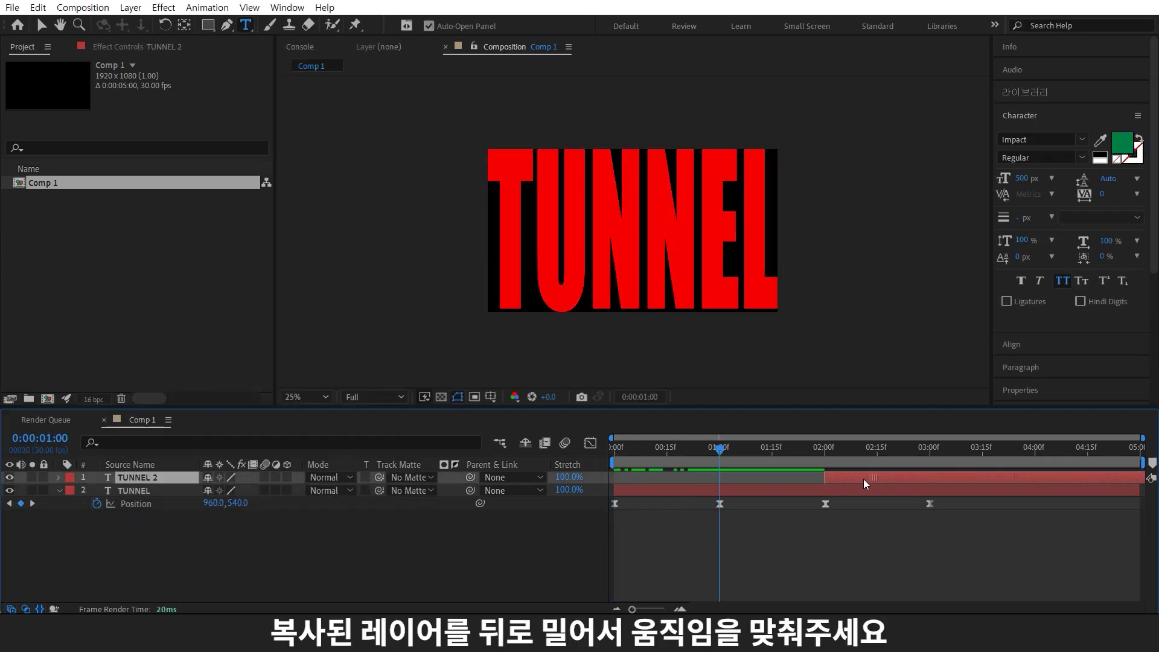
{"action": "mouse_move", "coordinate": [718, 450]}
{"action": "left_mouse_down"}
{"action": "mouse_move", "coordinate": [944, 450]}
{"action": "mouse_move", "coordinate": [719, 452]}
{"action": "left_mouse_up"}
{"action": "left_click", "coordinate": [711, 489], "text": "shift"}
{"action": "left_click_drag", "start_coordinate": [832, 477], "coordinate": [743, 489]}
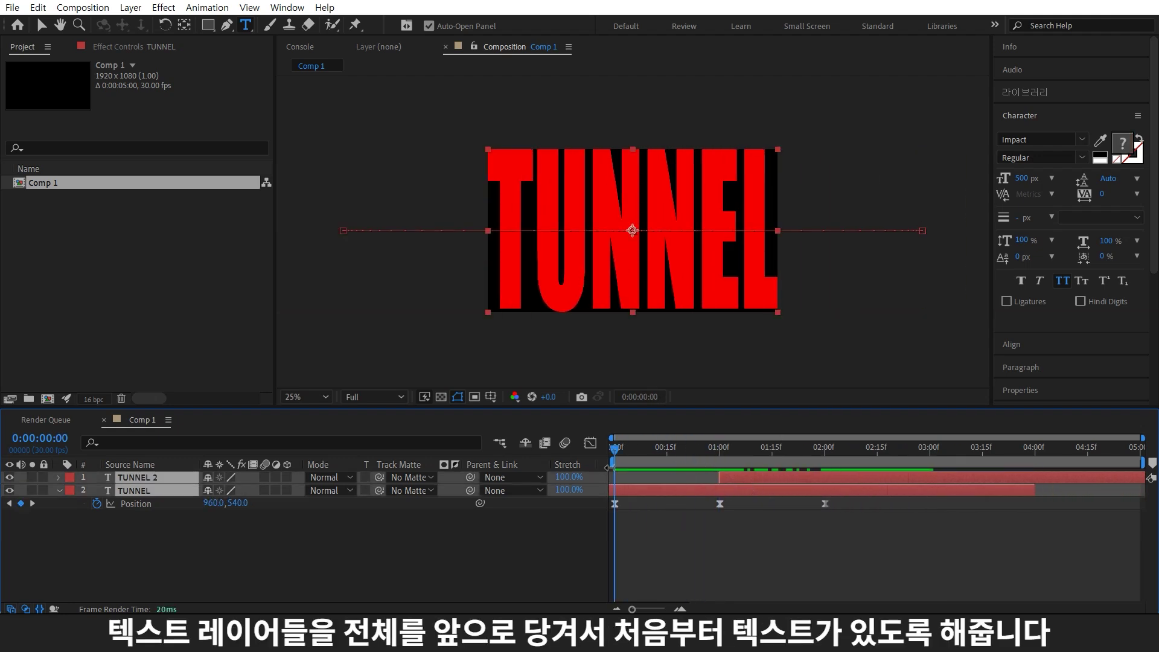
{"action": "left_click_drag", "start_coordinate": [719, 449], "coordinate": [825, 450]}
Step: Duplicate the red layer as TUNNEL 3, move it to the top, starting at 03:00
{"action": "left_click", "coordinate": [739, 490]}
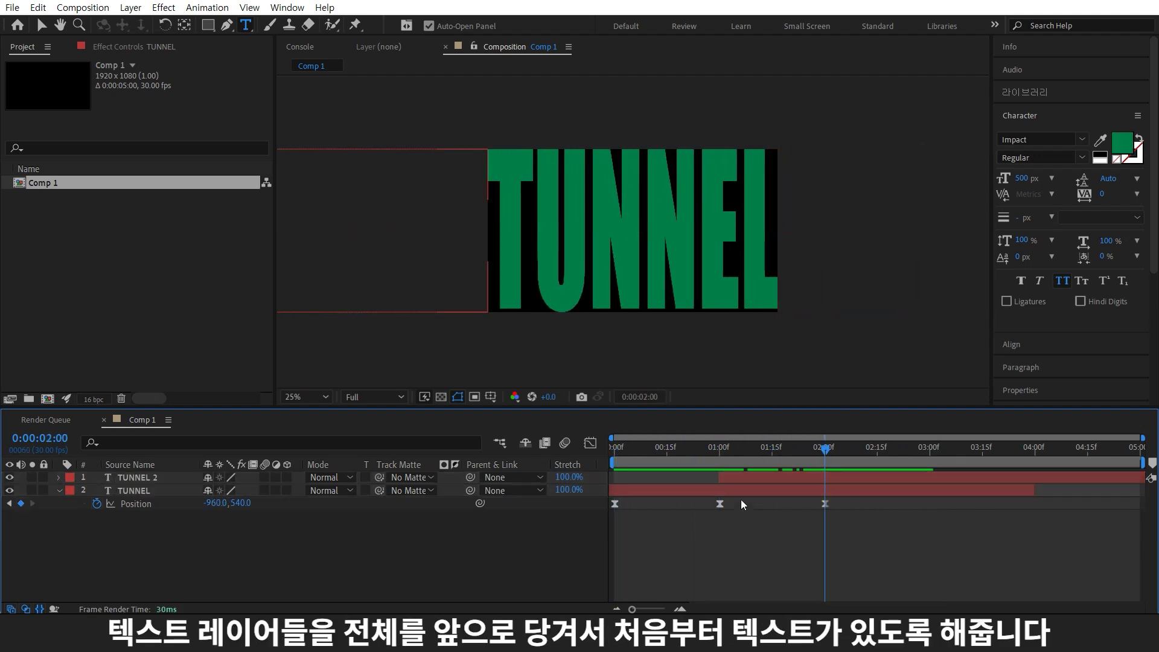
{"action": "key", "text": "ctrl+d"}
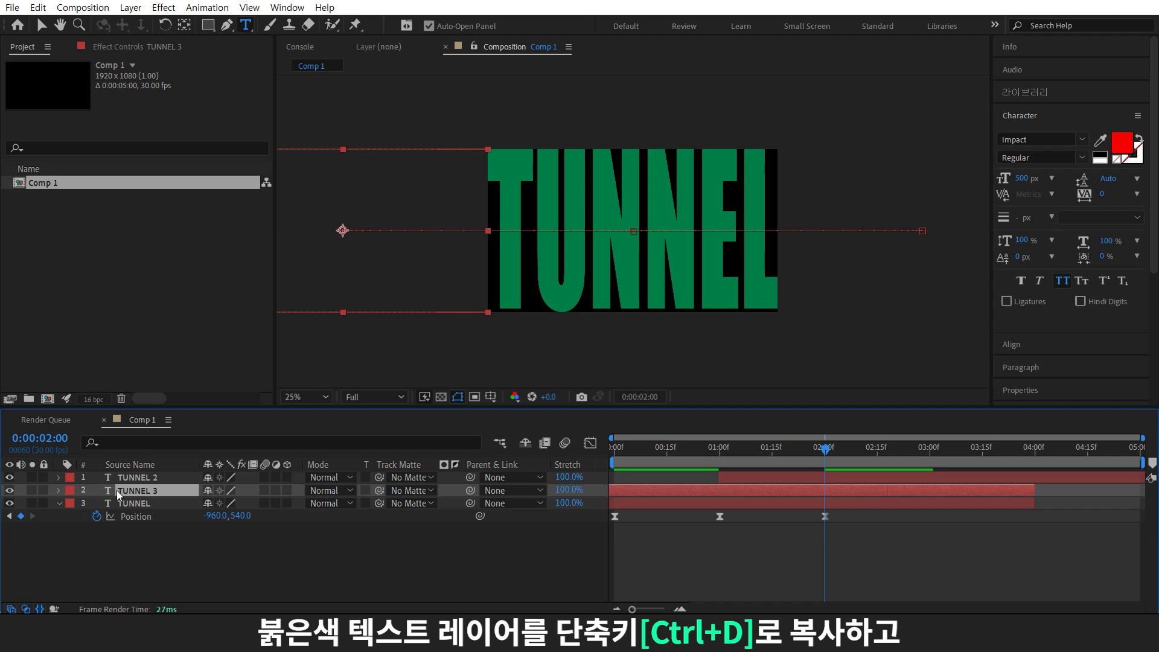
{"action": "left_click_drag", "start_coordinate": [119, 495], "coordinate": [130, 477]}
{"action": "key", "text": "bracketleft"}
{"action": "left_click", "coordinate": [835, 459]}
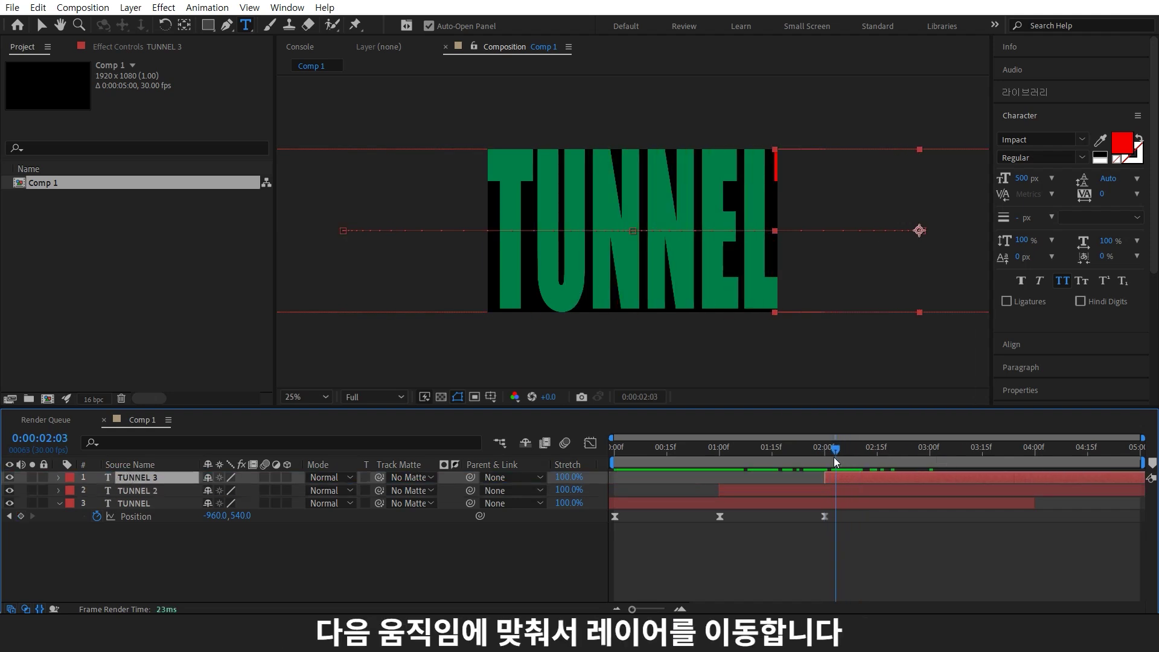
{"action": "left_click", "coordinate": [808, 488]}
{"action": "key", "text": "u"}
{"action": "mouse_move", "coordinate": [838, 480]}
{"action": "left_mouse_down"}
{"action": "mouse_move", "coordinate": [943, 486]}
{"action": "mouse_move", "coordinate": [1028, 420]}
{"action": "left_mouse_up"}
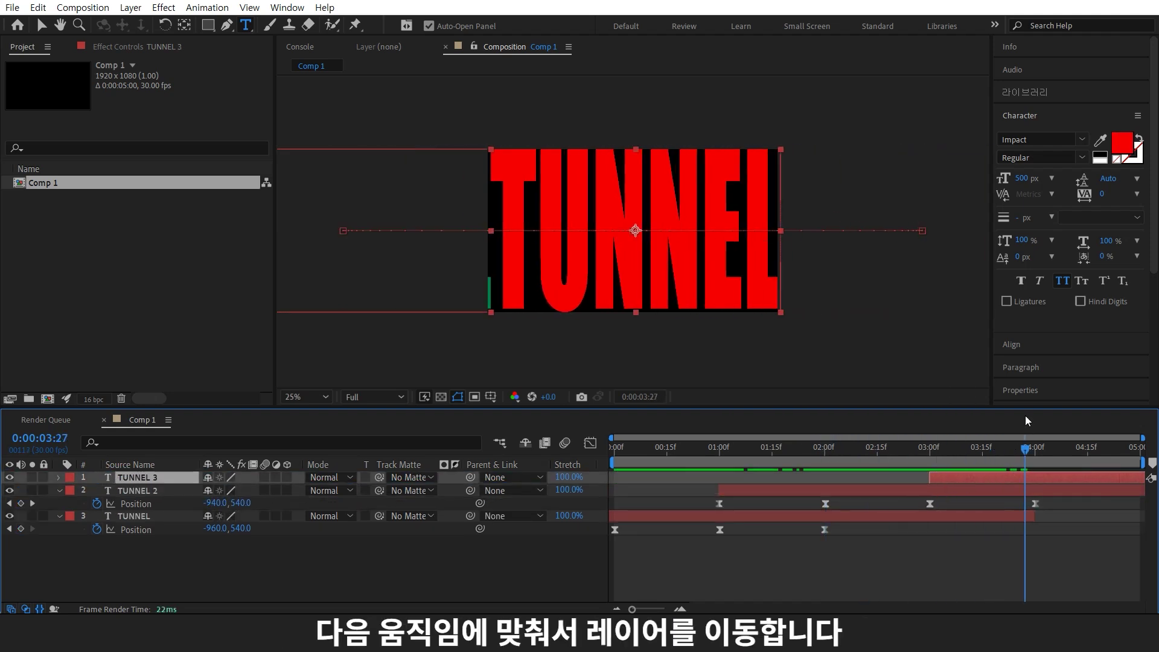
Step: Precompose the three TUNNEL layers as TEXT and place a full-frame yellow solid beneath it
{"action": "key", "text": "ctrl+shift+c"}
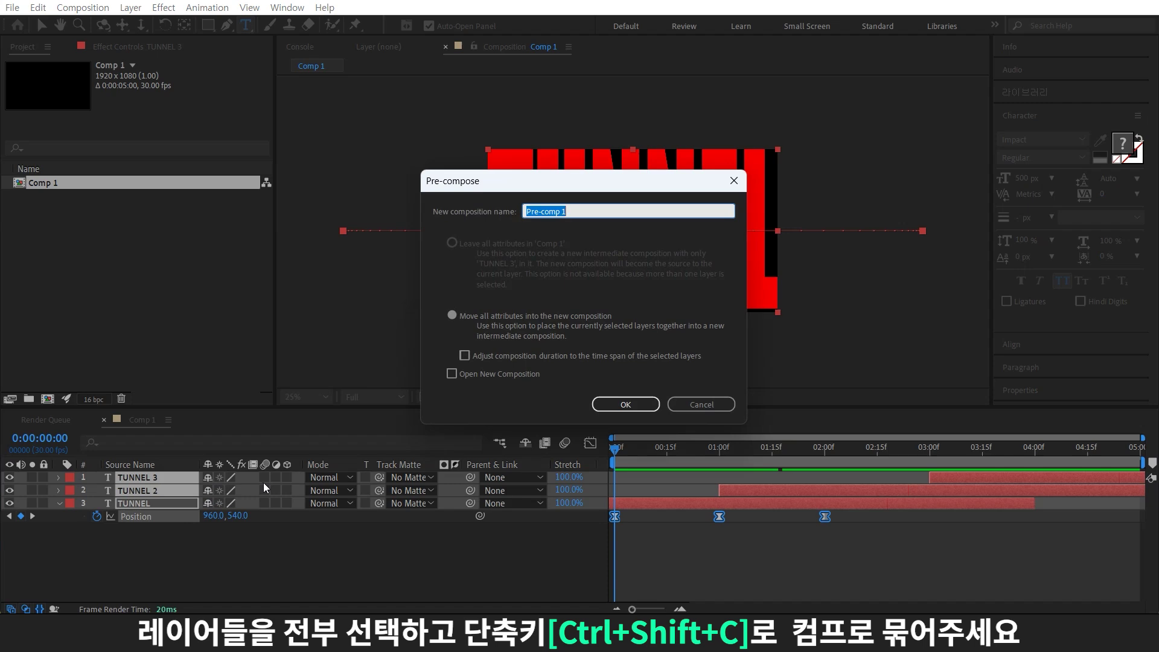
{"action": "type", "text": "TEXT"}
{"action": "key", "text": "Return"}
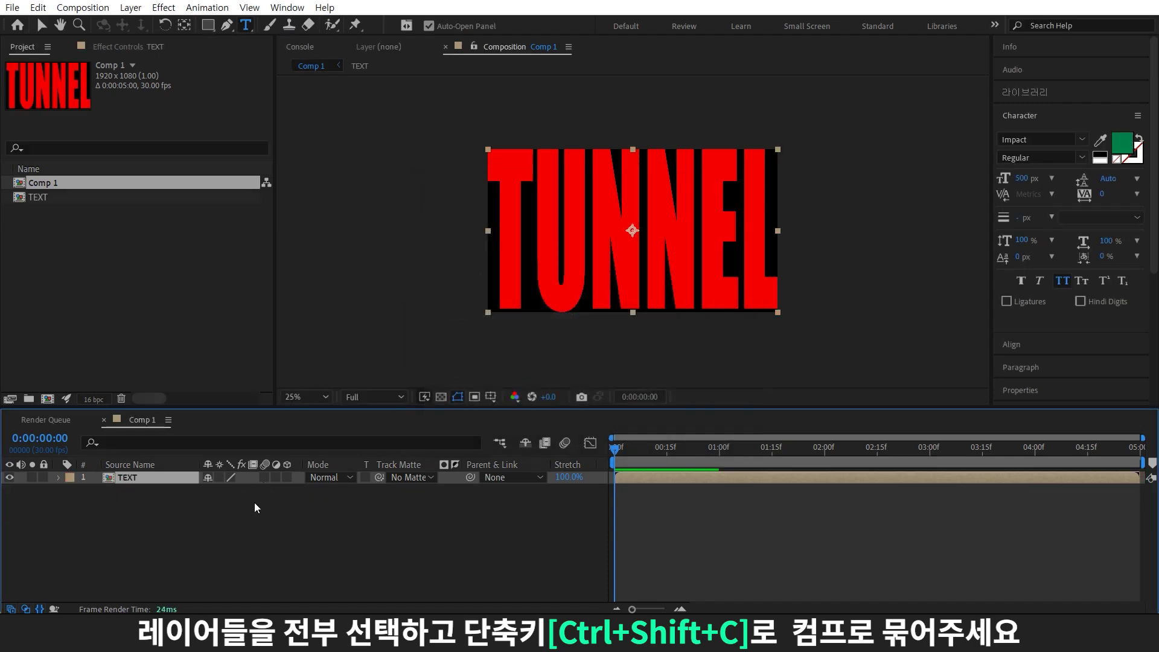
{"action": "key", "text": "ctrl+y"}
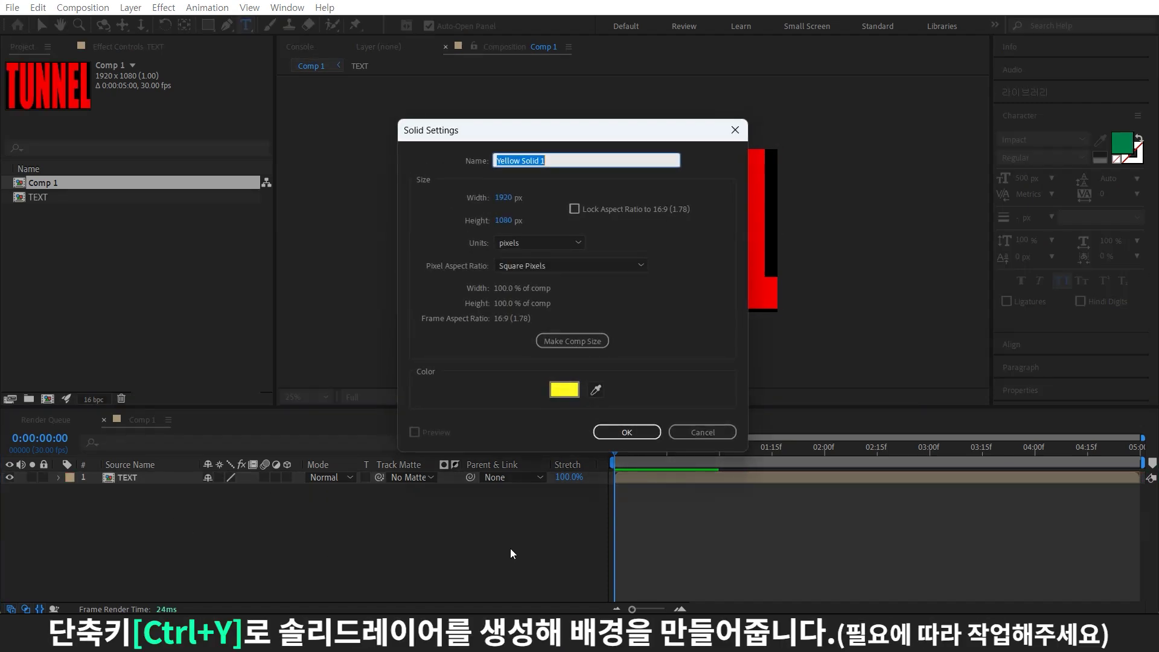
{"action": "left_click", "coordinate": [624, 433]}
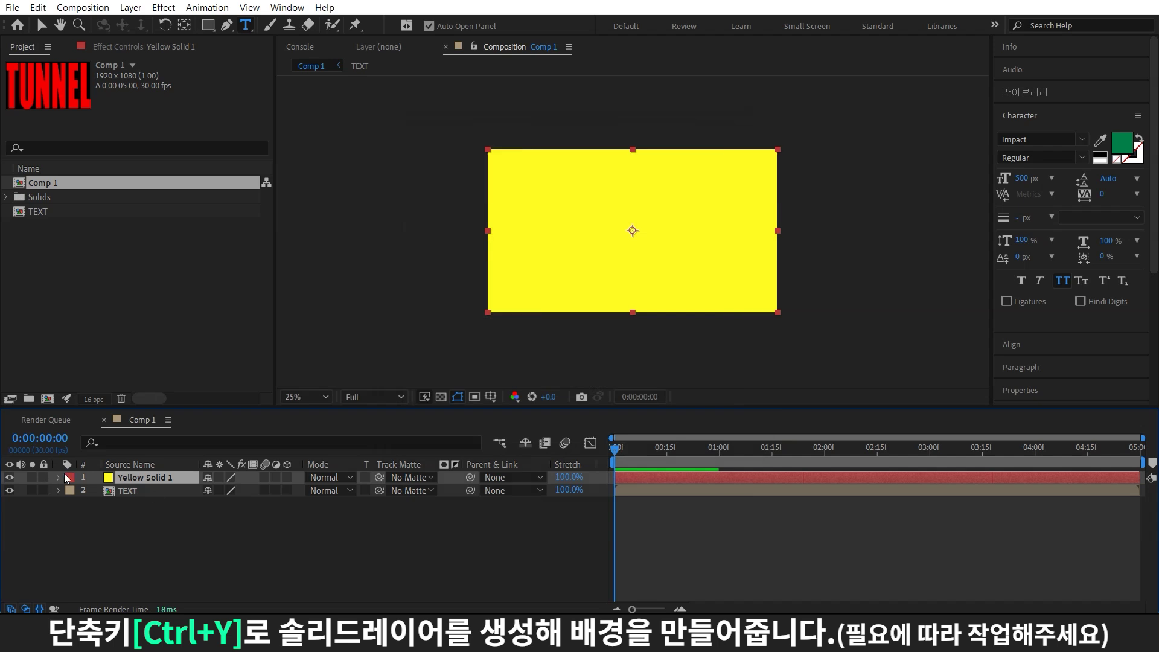
{"action": "left_click_drag", "start_coordinate": [110, 480], "coordinate": [163, 557]}
{"action": "key", "text": "ctrl+5"}
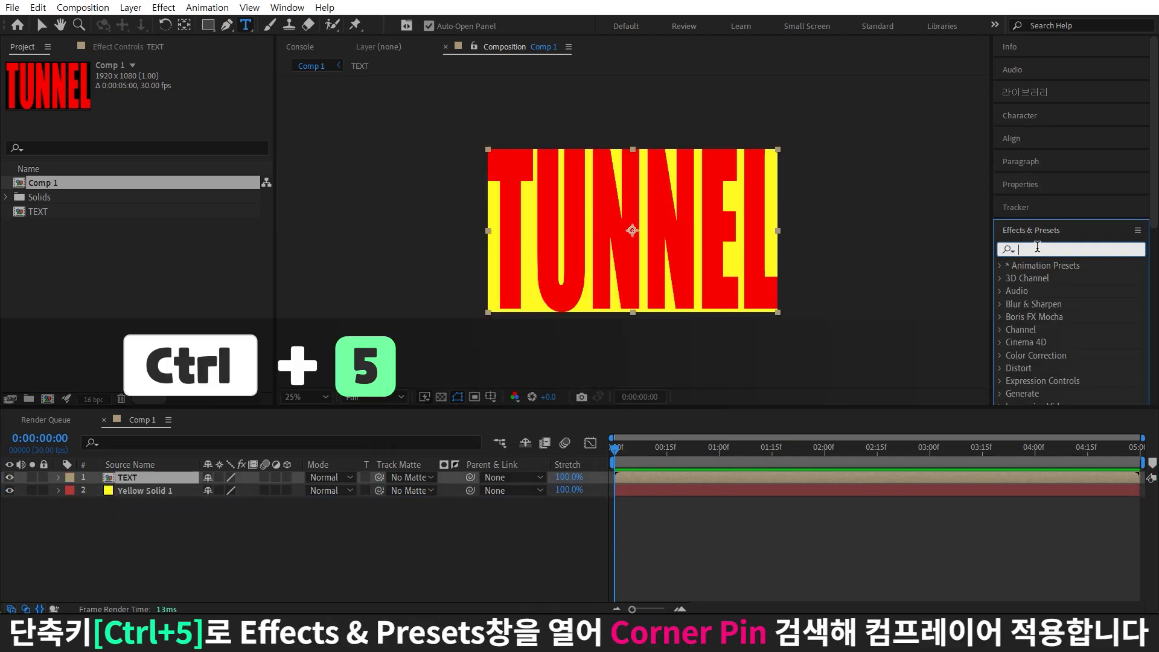
Step: Apply Corner Pin to TEXT, roughly skew the top corners, and show a proportional grid
{"action": "type", "text": "corner"}
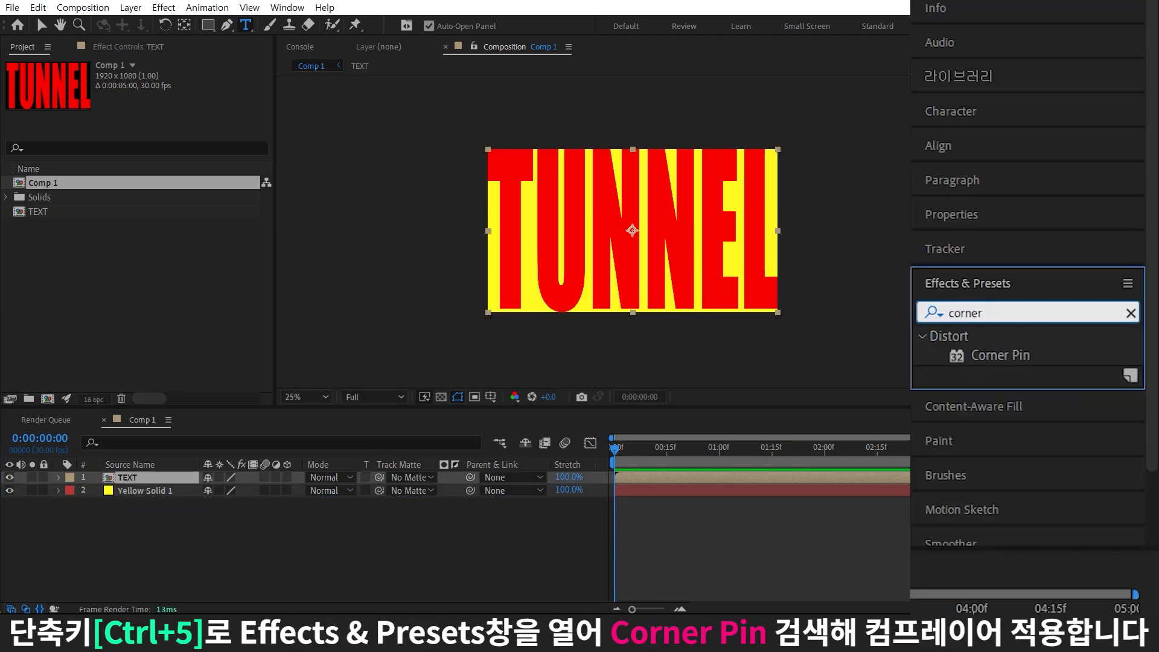
{"action": "left_click_drag", "start_coordinate": [972, 355], "coordinate": [725, 271]}
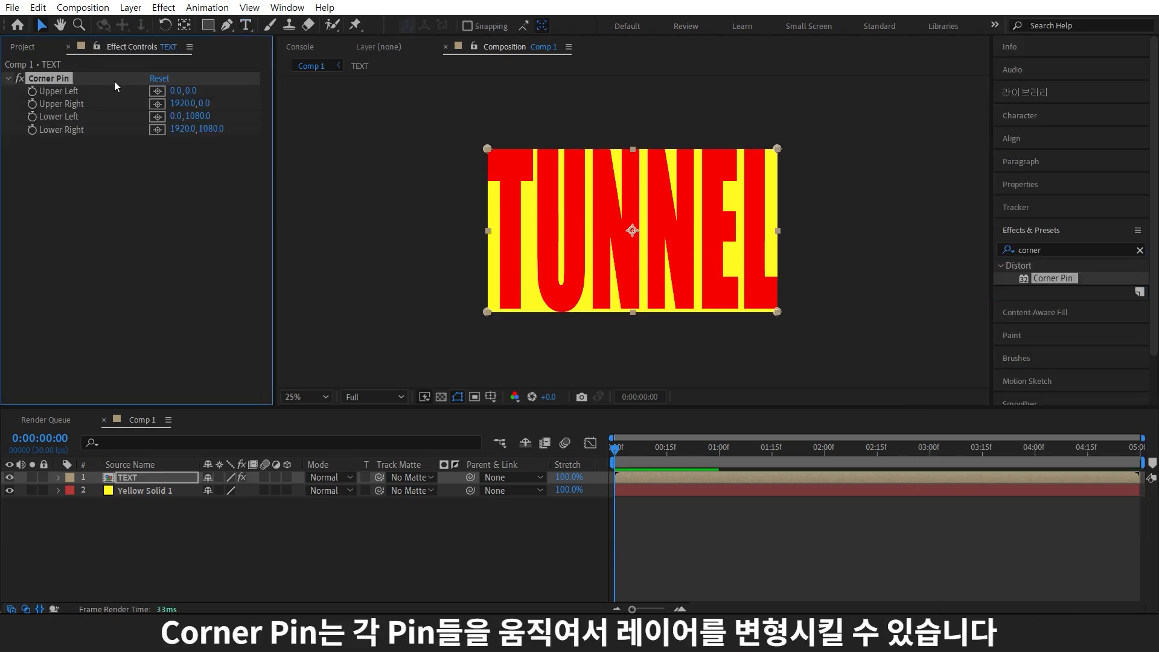
{"action": "left_click_drag", "start_coordinate": [488, 150], "coordinate": [526, 200]}
{"action": "left_click_drag", "start_coordinate": [778, 149], "coordinate": [730, 190]}
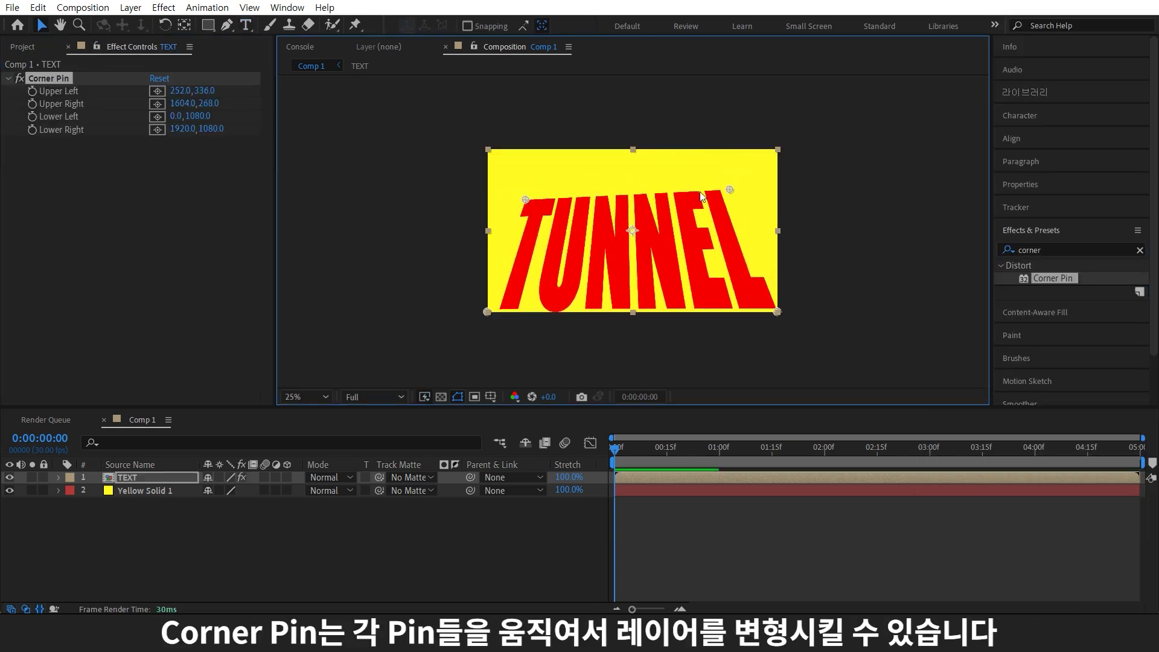
{"action": "left_click", "coordinate": [487, 398]}
{"action": "left_click", "coordinate": [518, 426]}
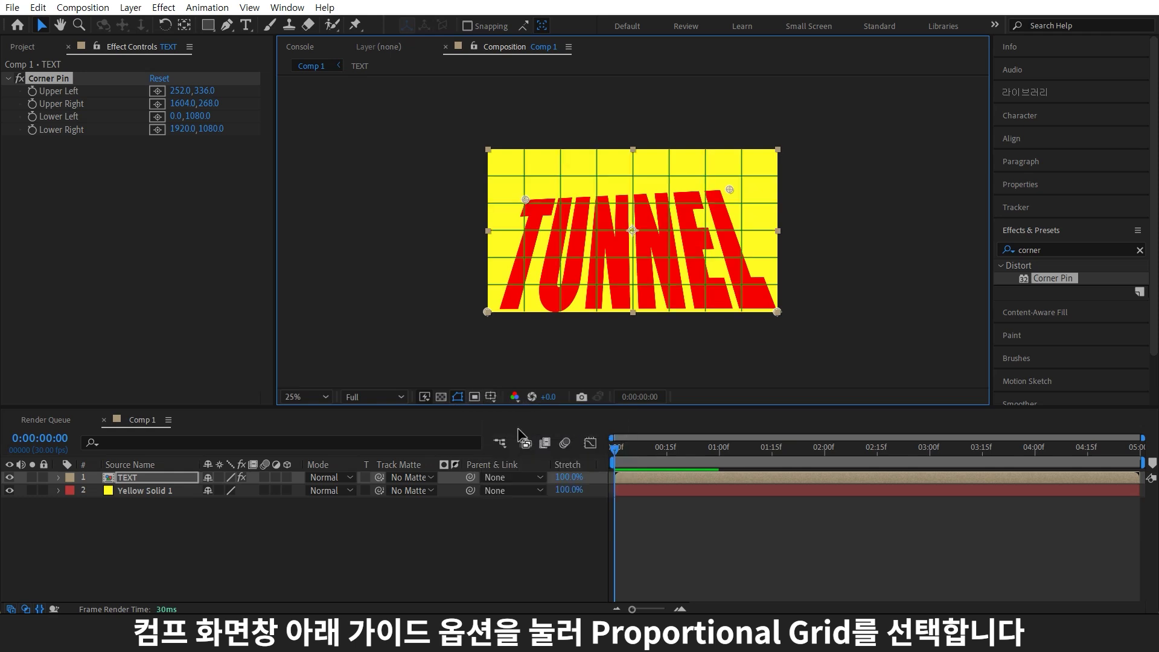
{"action": "scroll", "coordinate": [644, 317], "scroll_direction": "up", "scroll_amount": 2}
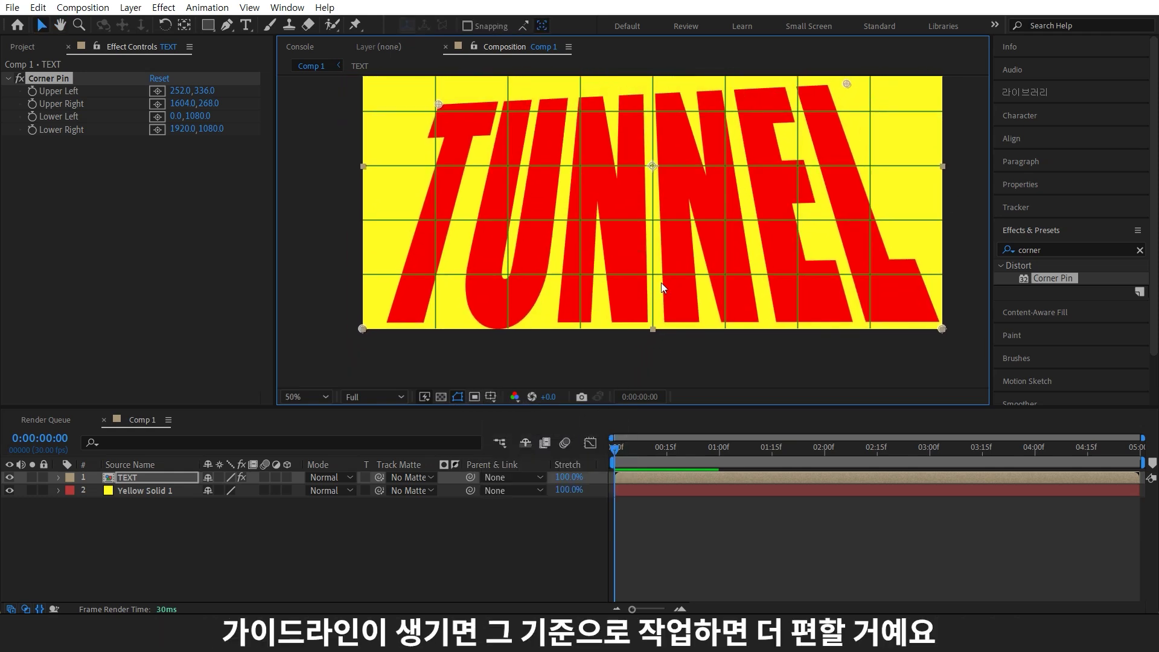
Step: Set the Corner Pin Upper Left to 450,900 and Upper Right to 1480,900
{"action": "left_click", "coordinate": [179, 90]}
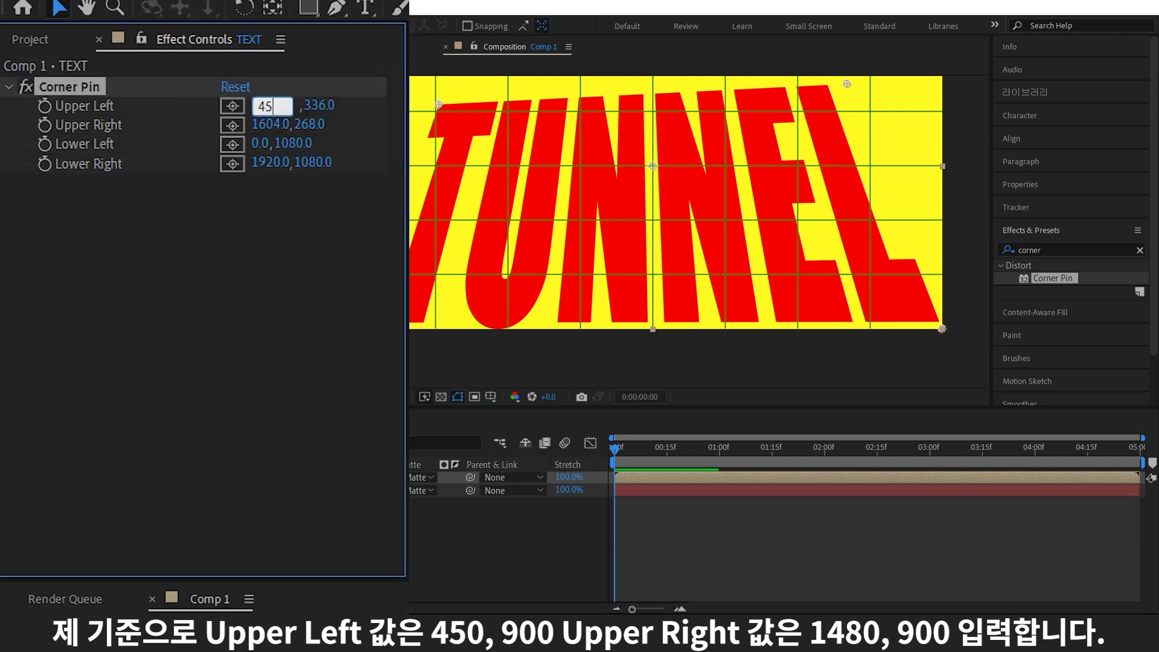
{"action": "type", "text": "450"}
{"action": "key", "text": "Return"}
{"action": "left_click", "coordinate": [305, 106]}
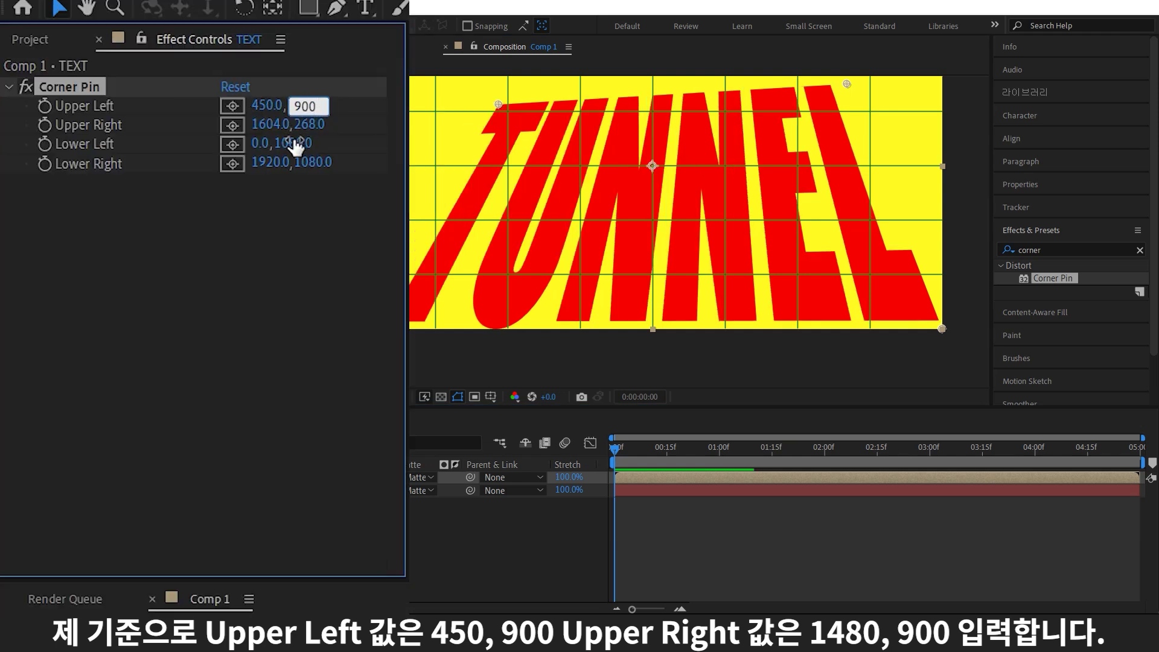
{"action": "key", "text": "Tab"}
{"action": "type", "text": "1"}
{"action": "key", "text": "Tab"}
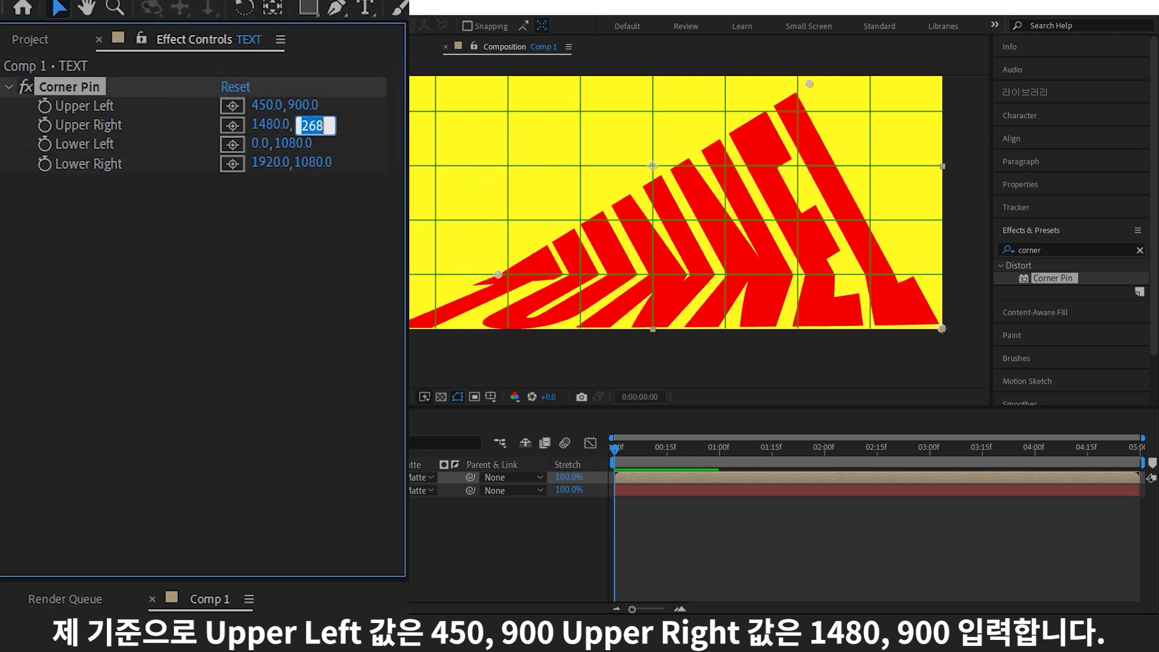
{"action": "key", "text": "Return"}
Step: Add CC RepeTile to the TEXT layer with Expand Up set to 3240
{"action": "left_click", "coordinate": [1027, 312]}
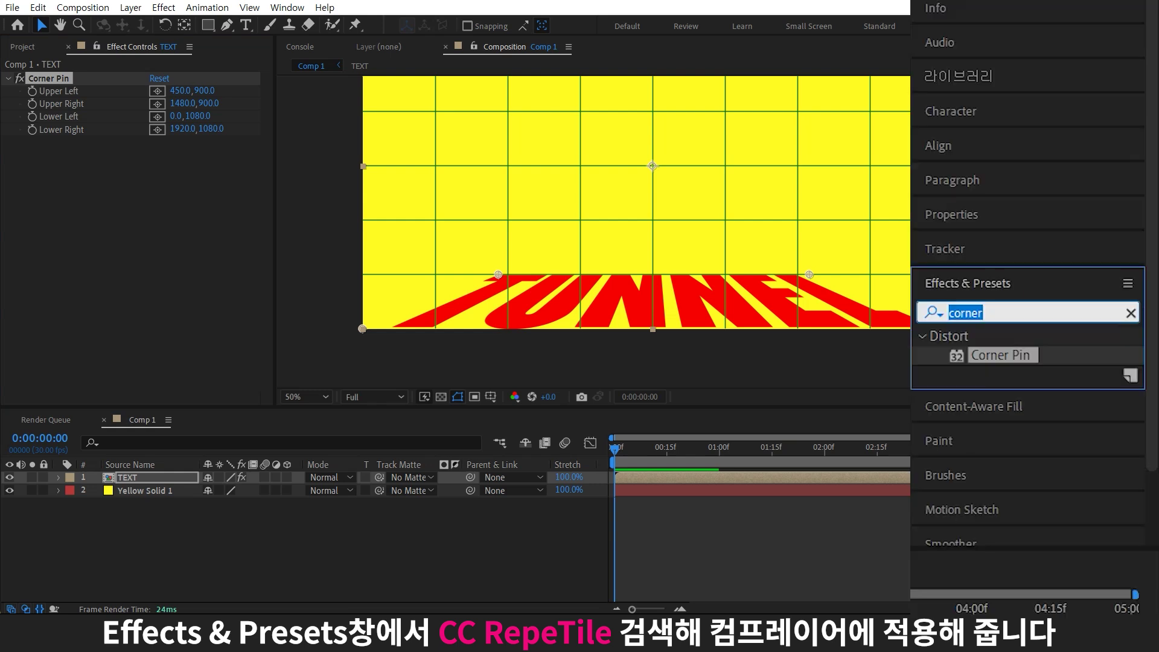
{"action": "type", "text": "rep"}
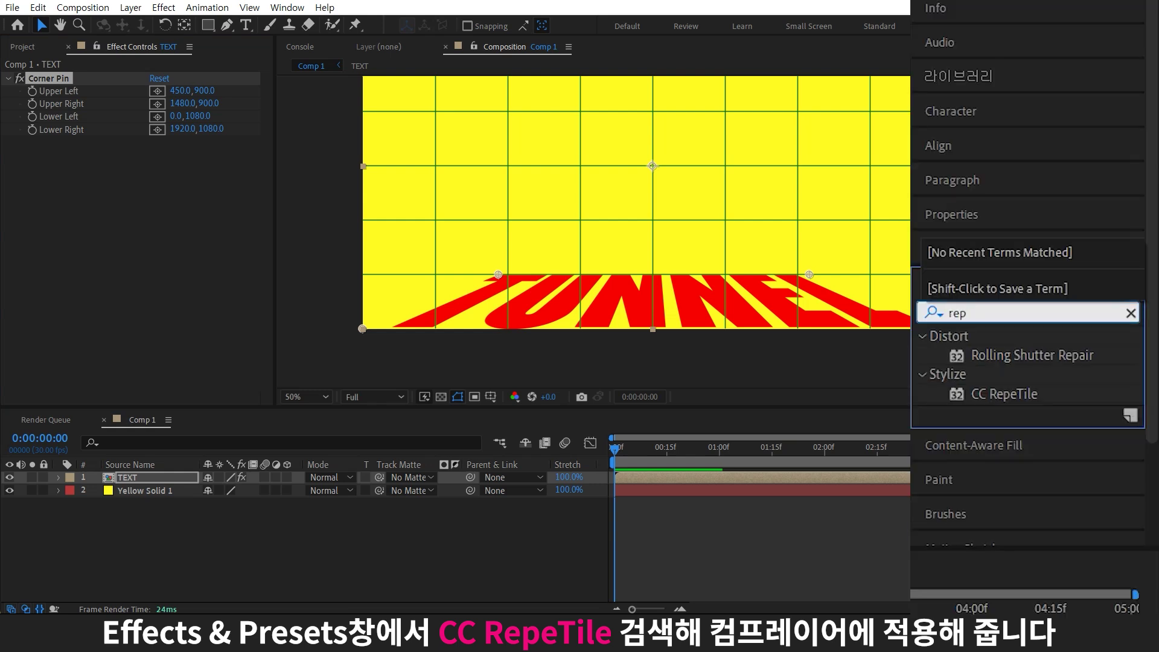
{"action": "left_click_drag", "start_coordinate": [1004, 394], "coordinate": [225, 78]}
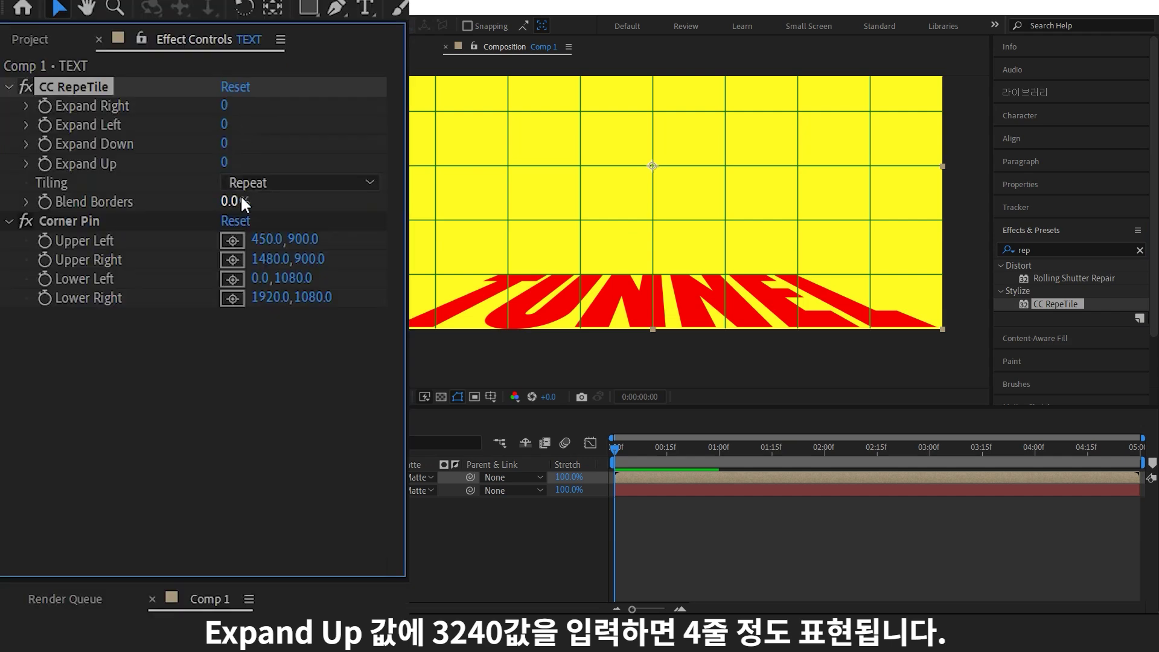
{"action": "left_click_drag", "start_coordinate": [152, 128], "coordinate": [199, 129]}
{"action": "left_click", "coordinate": [234, 161]}
{"action": "type", "text": "3"}
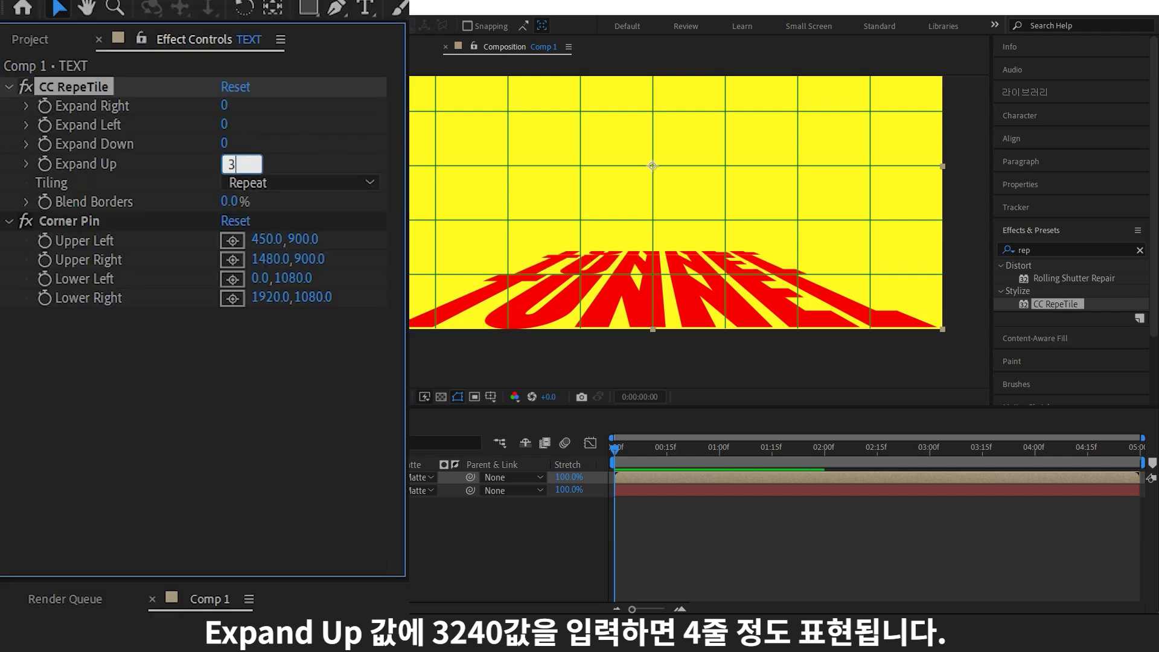
{"action": "type", "text": "240"}
{"action": "key", "text": "Return"}
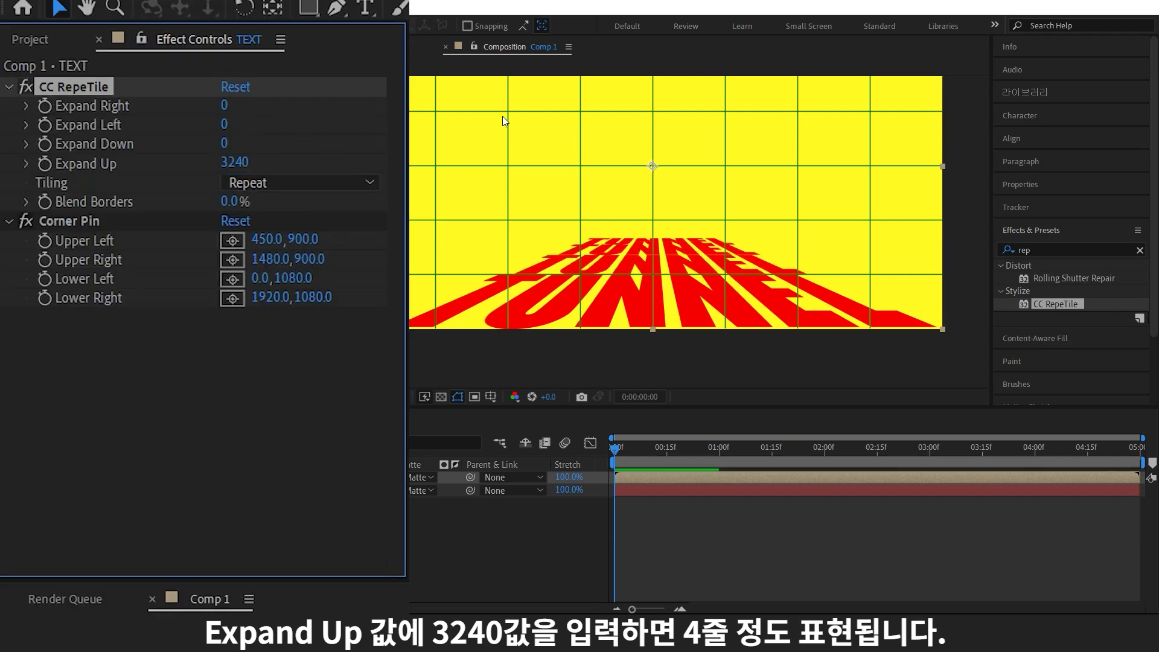
Step: Begin renaming the TEXT precomp layer to TEXT Down
{"action": "left_click", "coordinate": [245, 435]}
{"action": "key", "text": "Return"}
{"action": "key", "text": "Right"}
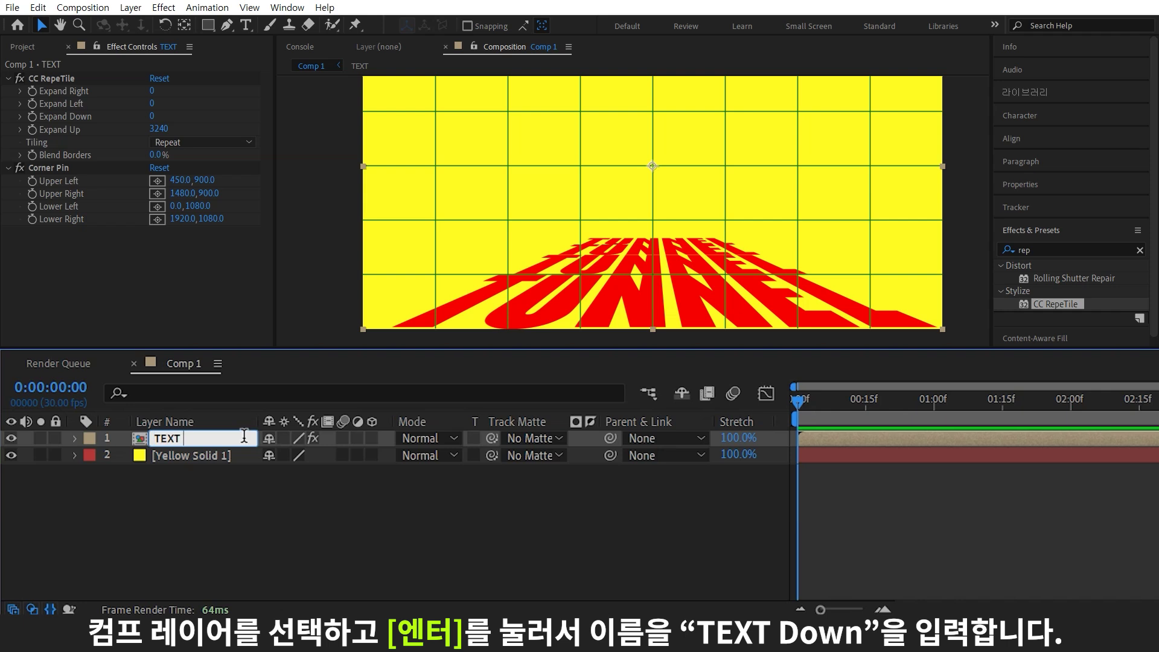
{"action": "type", "text": "Down"}
Step: Finish naming the floor layer TEXT Down, duplicate it, and name the copy TEXT L
{"action": "key", "text": "Return"}
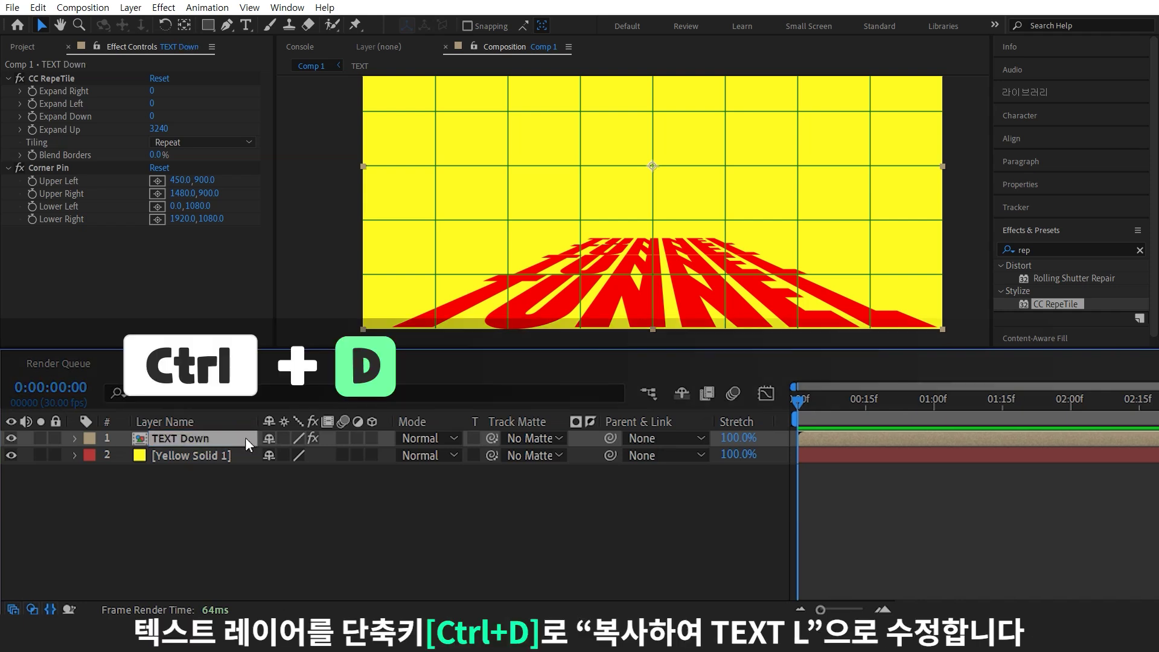
{"action": "key", "text": "ctrl+d"}
{"action": "key", "text": "Return"}
{"action": "key", "text": "BackSpace"}
{"action": "key", "text": "BackSpace"}
{"action": "key", "text": "BackSpace"}
{"action": "key", "text": "BackSpace"}
{"action": "key", "text": "BackSpace"}
{"action": "key", "text": "BackSpace"}
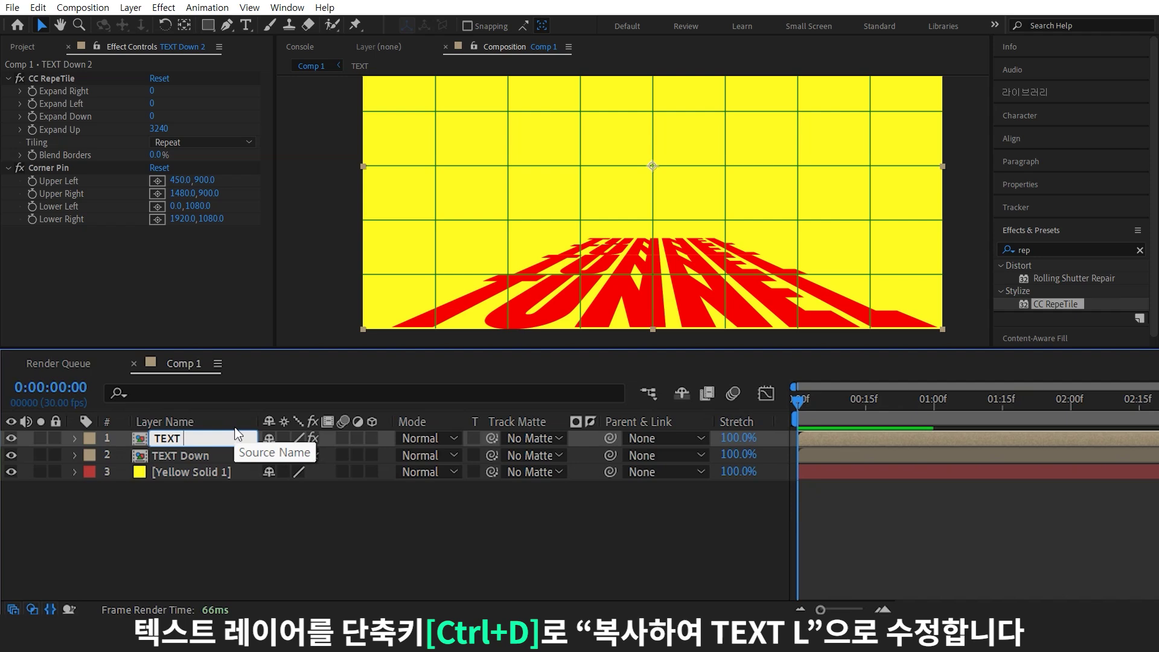
{"action": "type", "text": "L"}
{"action": "key", "text": "Return"}
Step: Set TEXT L's Corner Pin Upper Left to 320,140 and Upper Right to 320,940
{"action": "left_click", "coordinate": [181, 180]}
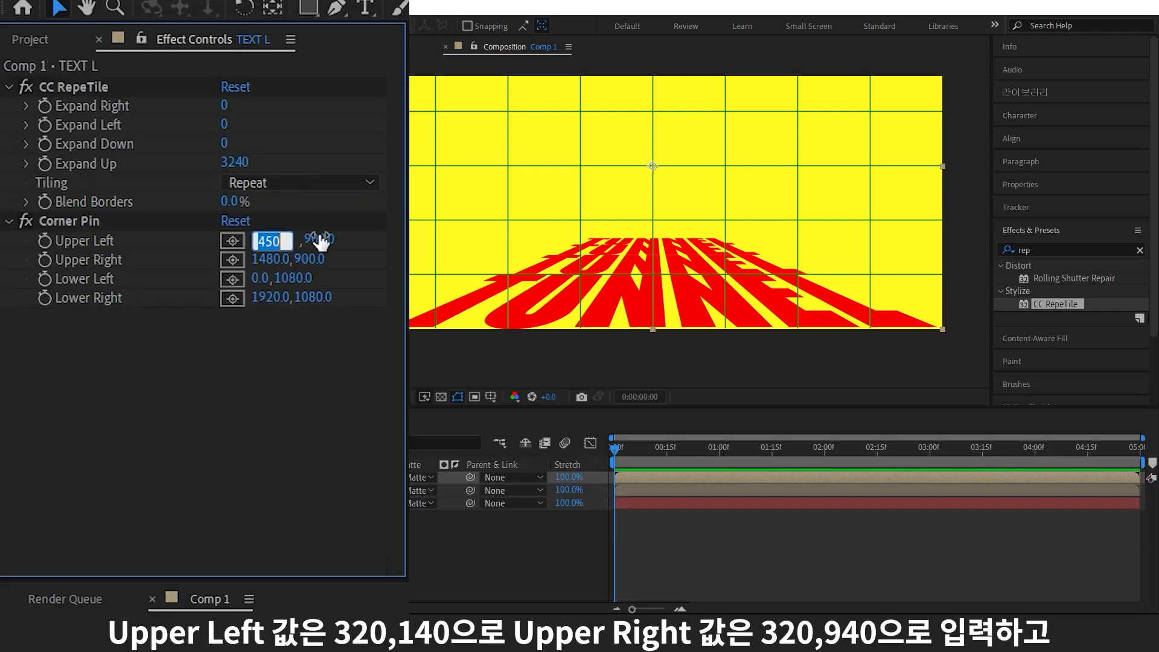
{"action": "type", "text": "320"}
{"action": "key", "text": "Return"}
{"action": "left_click", "coordinate": [313, 240]}
{"action": "type", "text": "140"}
{"action": "left_click", "coordinate": [272, 259]}
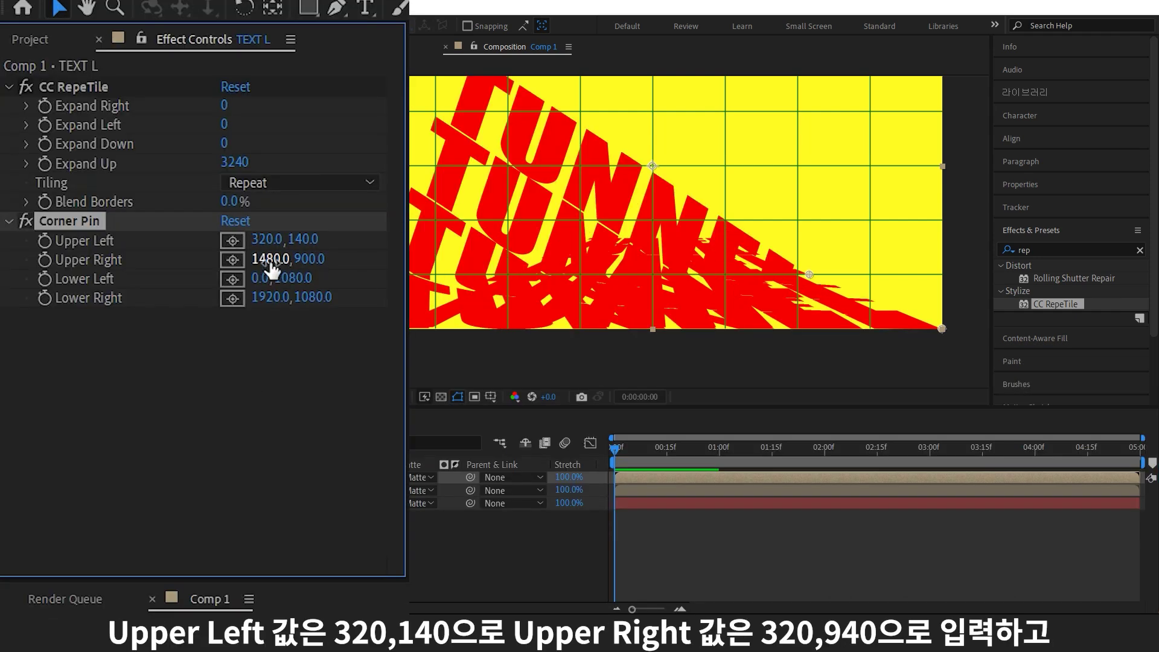
{"action": "type", "text": "320"}
{"action": "key", "text": "Tab"}
{"action": "type", "text": "940"}
{"action": "key", "text": "Return"}
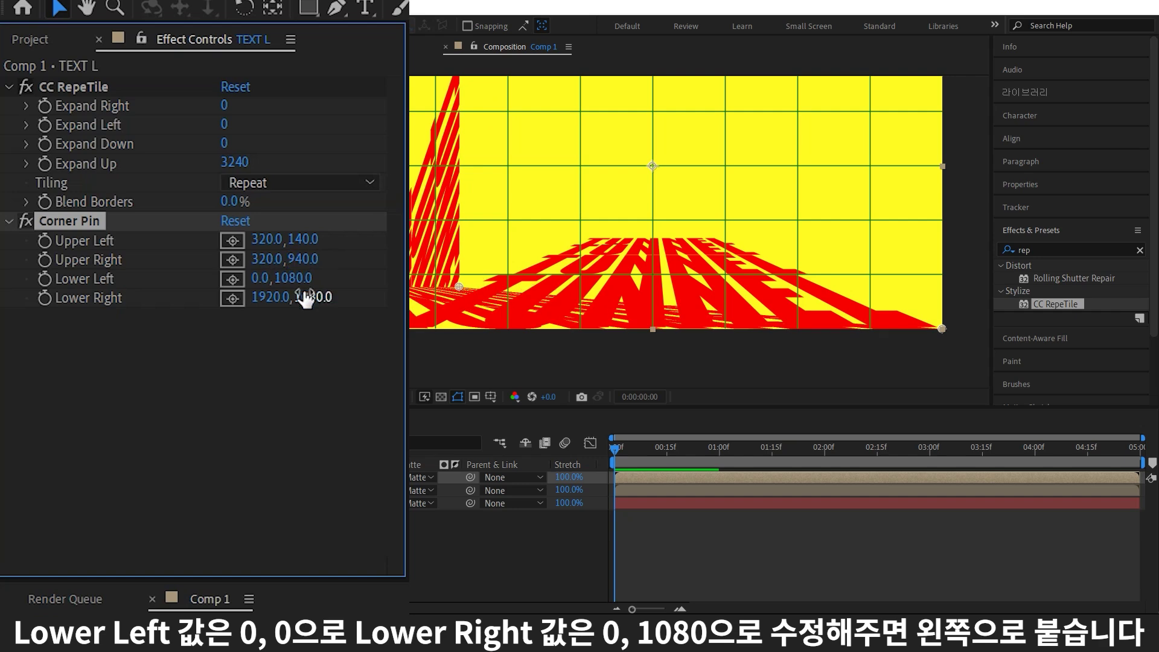
Step: Set TEXT L's Lower Left to 0,0 and Lower Right to 0,1080
{"action": "left_click", "coordinate": [259, 278]}
{"action": "key", "text": "Tab"}
{"action": "type", "text": "0"}
{"action": "key", "text": "Tab"}
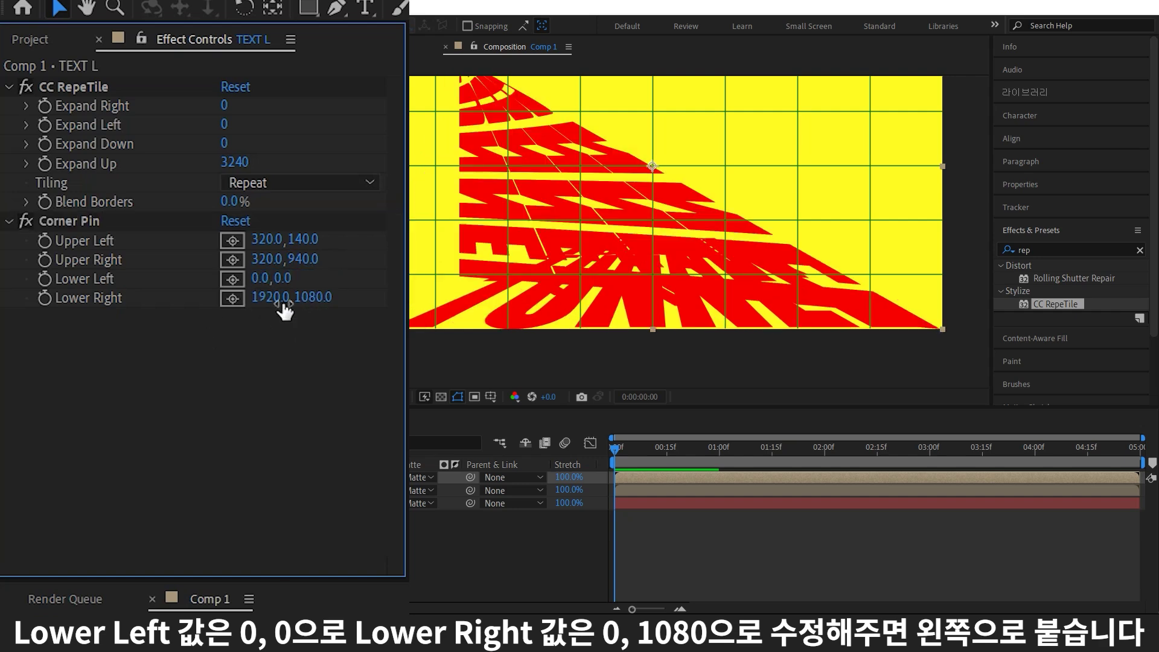
{"action": "type", "text": "0"}
{"action": "key", "text": "Return"}
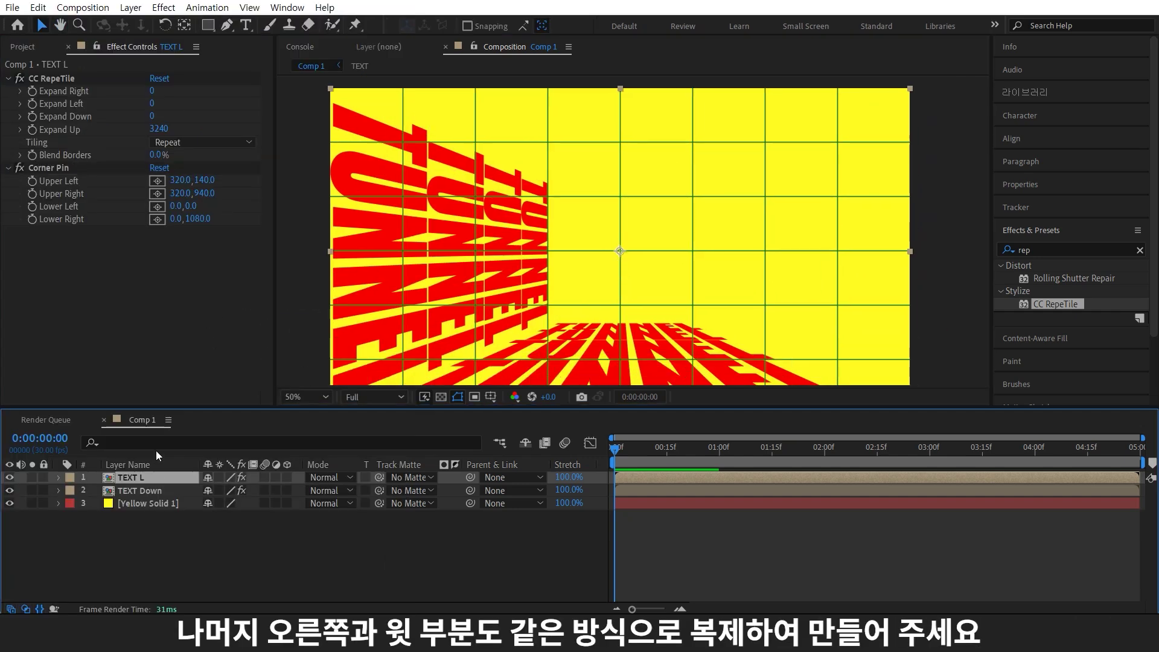
{"action": "key", "text": "ctrl+d"}
Step: Name the copy TEXT R and pin it as the right wall: 1600,940 / 1600,140 / 1920,1080 / 1920,0
{"action": "key", "text": "Return"}
{"action": "type", "text": "TEXT R"}
{"action": "key", "text": "Return"}
{"action": "left_click", "coordinate": [181, 180]}
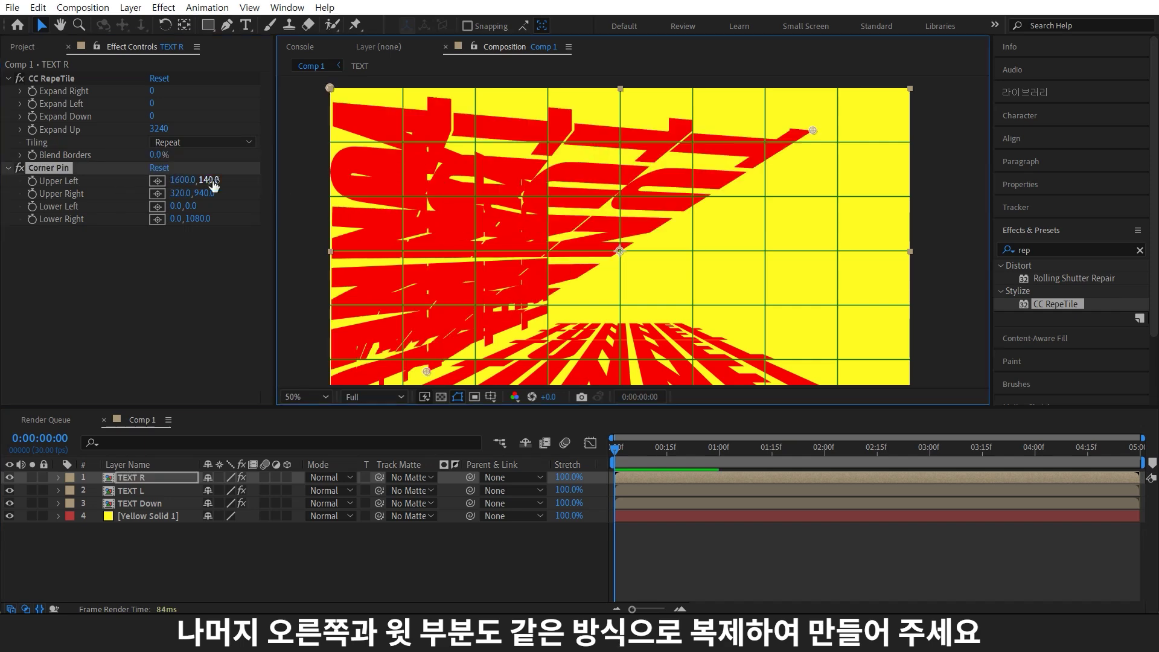
{"action": "left_click_drag", "start_coordinate": [176, 206], "coordinate": [172, 213]}
{"action": "left_click", "coordinate": [176, 206]}
{"action": "type", "text": "1920"}
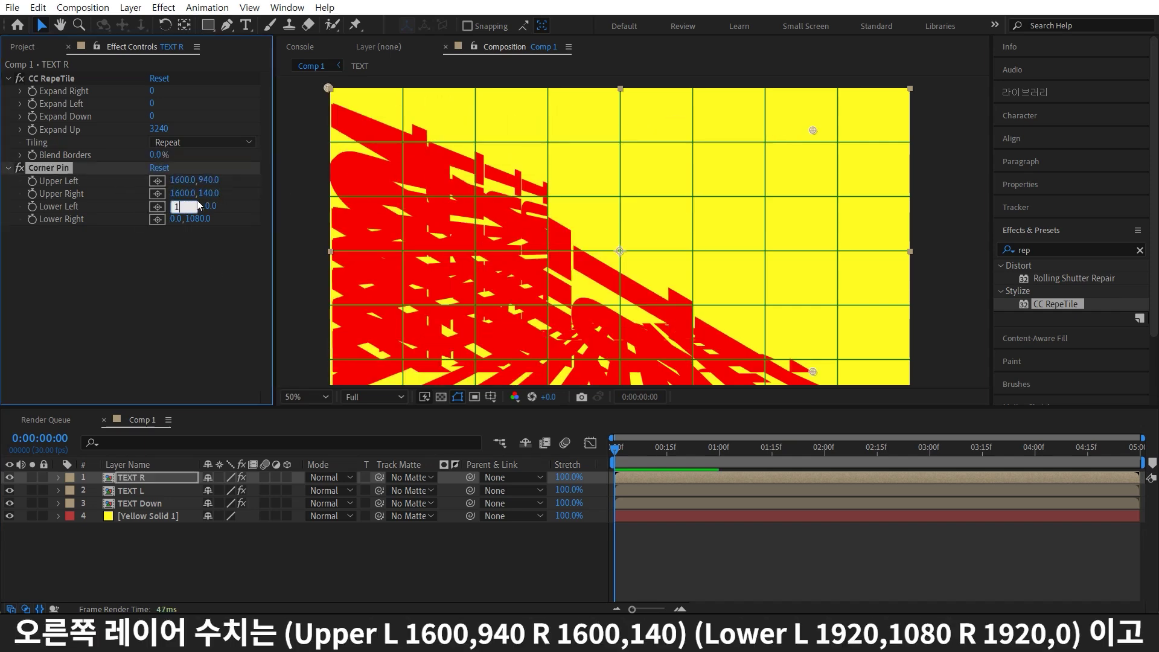
{"action": "key", "text": "Tab"}
{"action": "type", "text": "1080"}
{"action": "key", "text": "Tab"}
{"action": "type", "text": "1920"}
{"action": "key", "text": "Return"}
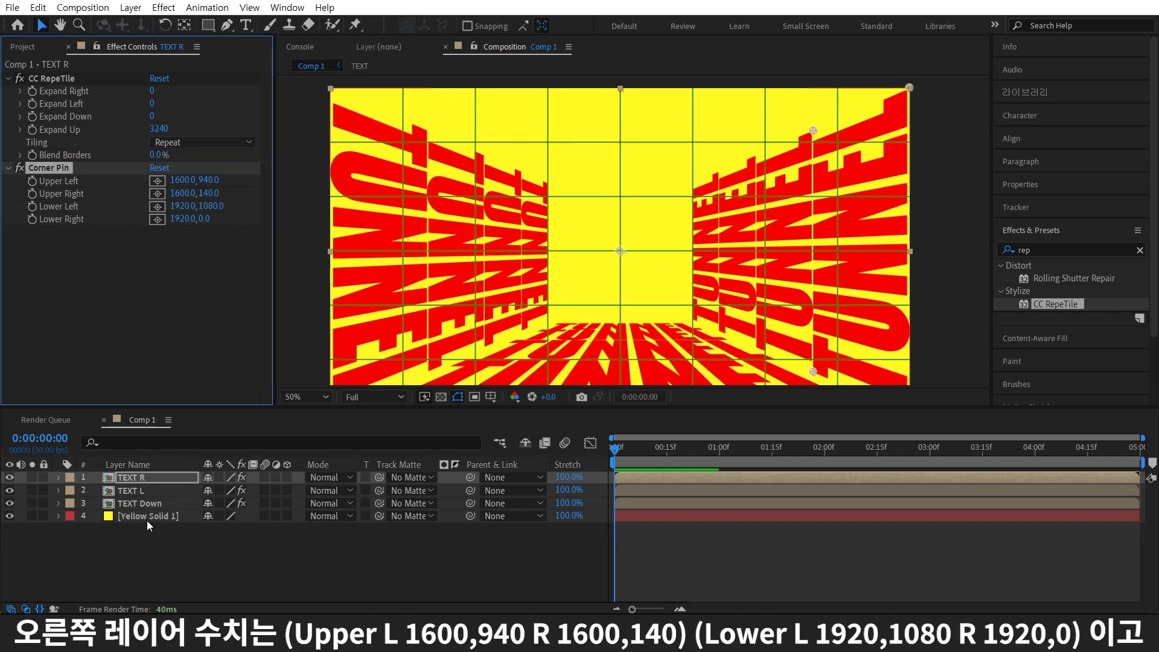
Step: Create the TEXT up ceiling layer pinned at 450,180 / 1480,180 / 0,0 / 1920,0, then scrub to preview
{"action": "type", "text": "TEXT up"}
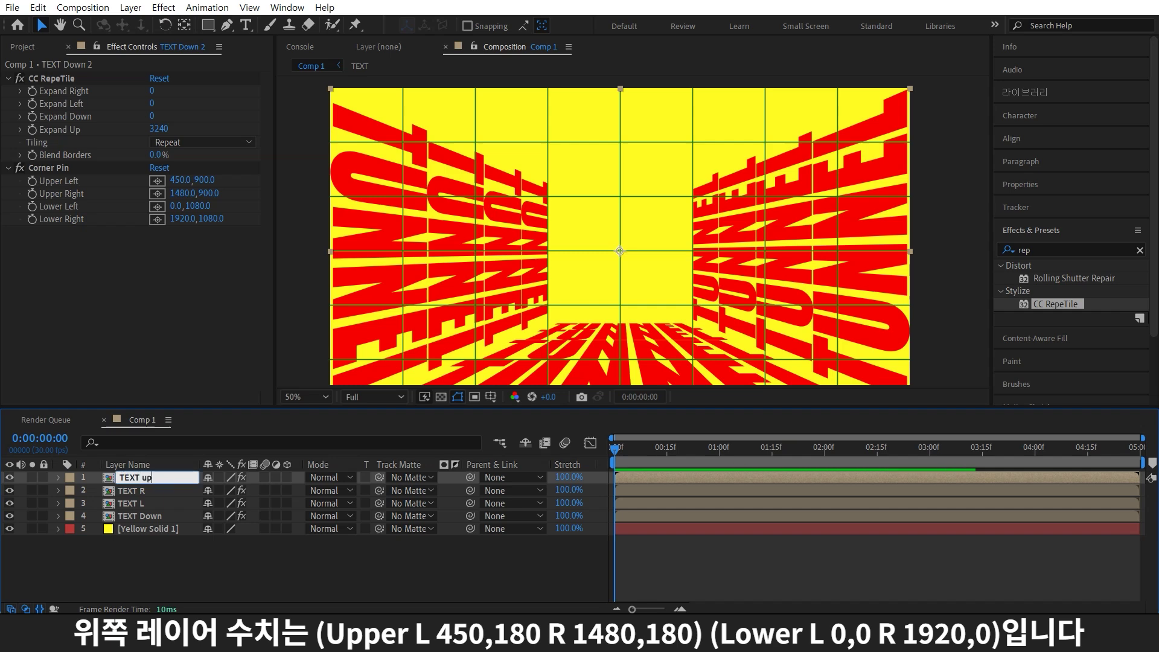
{"action": "key", "text": "Return"}
{"action": "left_click", "coordinate": [204, 180]}
{"action": "type", "text": "180"}
{"action": "key", "text": "Tab"}
{"action": "type", "text": "180"}
{"action": "key", "text": "Tab"}
{"action": "key", "text": "Tab"}
{"action": "type", "text": "0"}
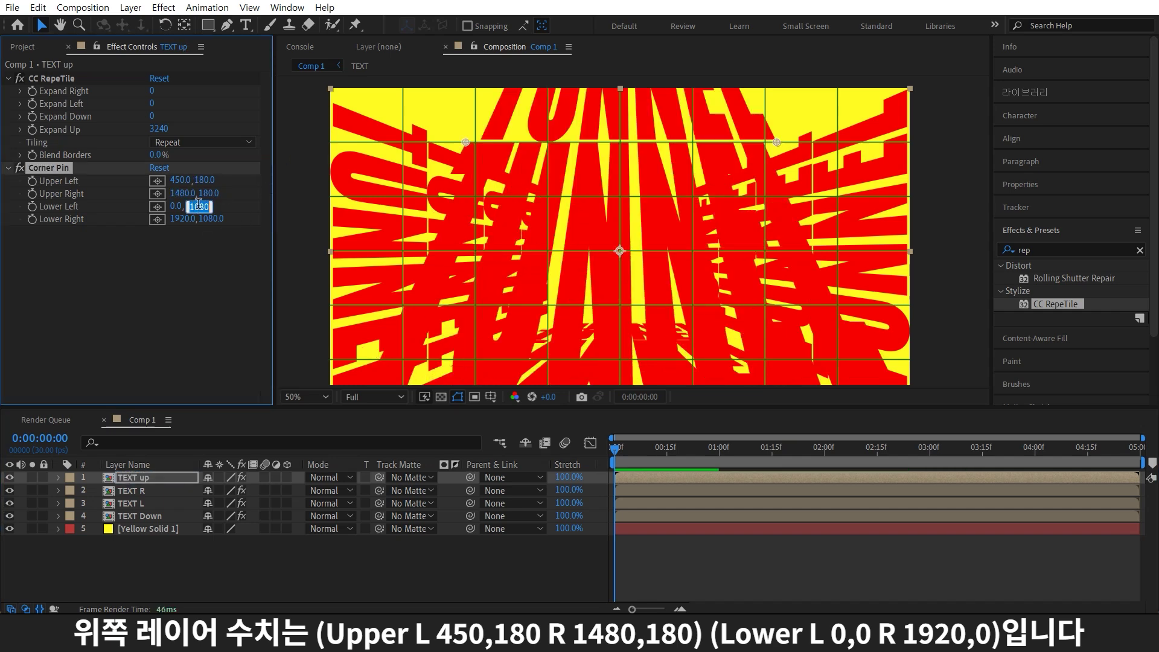
{"action": "key", "text": "Tab"}
{"action": "key", "text": "Tab"}
{"action": "type", "text": "0"}
{"action": "key", "text": "Return"}
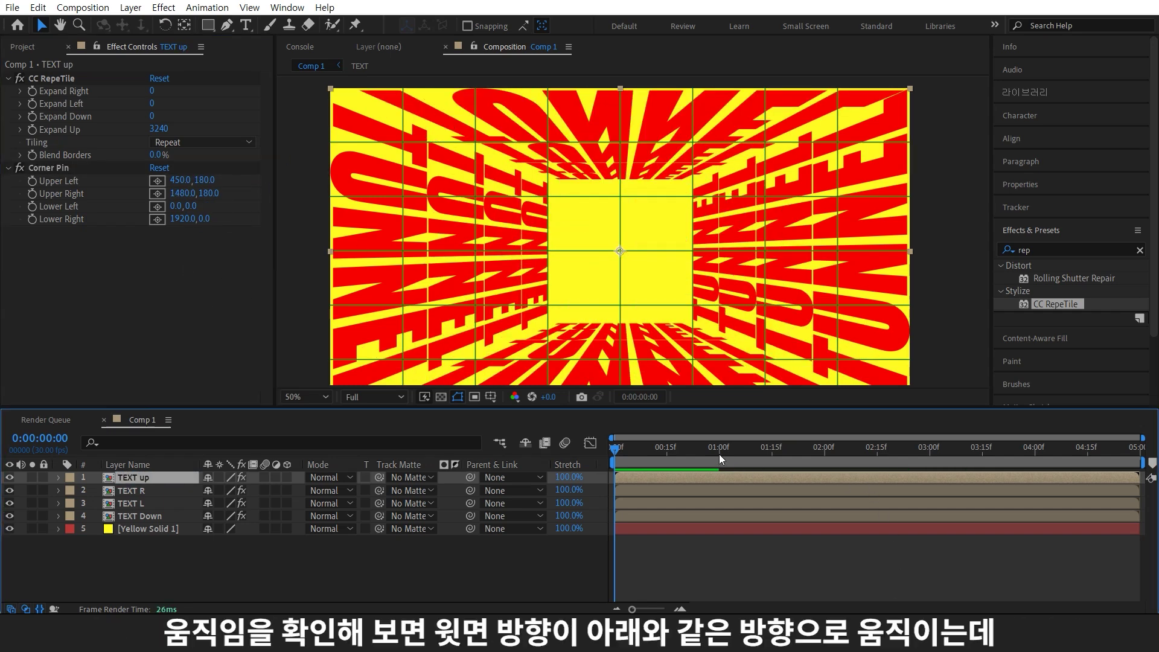
{"action": "mouse_move", "coordinate": [764, 463]}
{"action": "left_mouse_down"}
{"action": "mouse_move", "coordinate": [773, 458]}
{"action": "mouse_move", "coordinate": [765, 505]}
{"action": "mouse_move", "coordinate": [776, 506]}
{"action": "left_mouse_up"}
Step: Duplicate the TEXT comp in the Project panel, rename the copy TEXT up, and select the TEXT up layer
{"action": "left_click", "coordinate": [122, 343]}
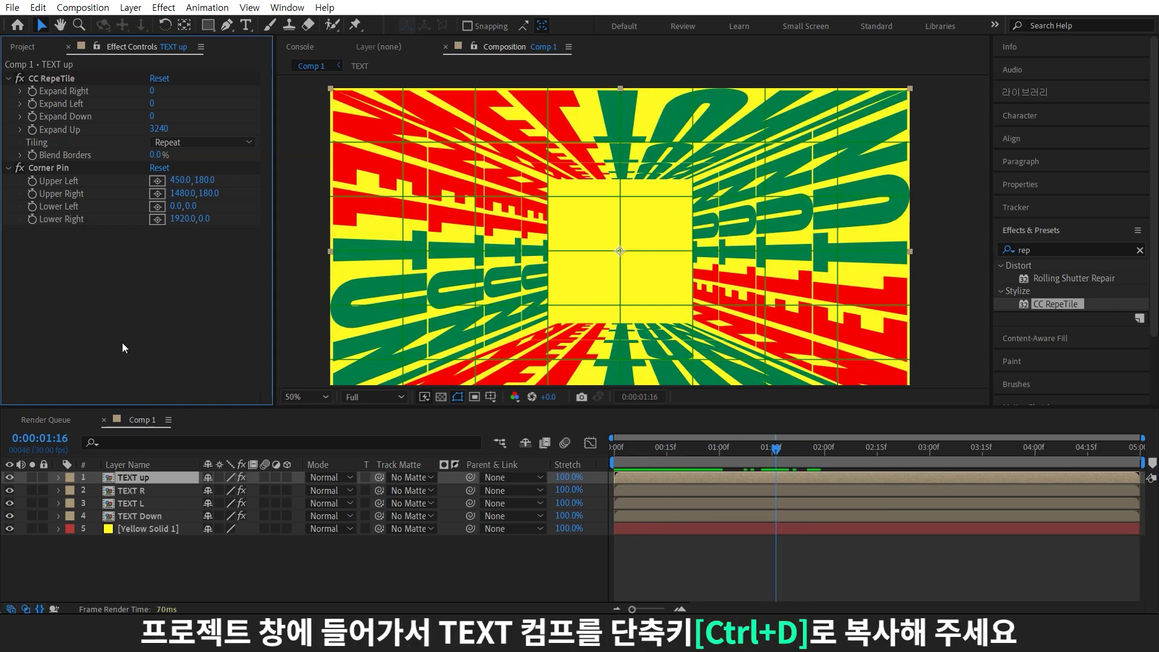
{"action": "left_click", "coordinate": [23, 47]}
{"action": "left_click", "coordinate": [63, 211]}
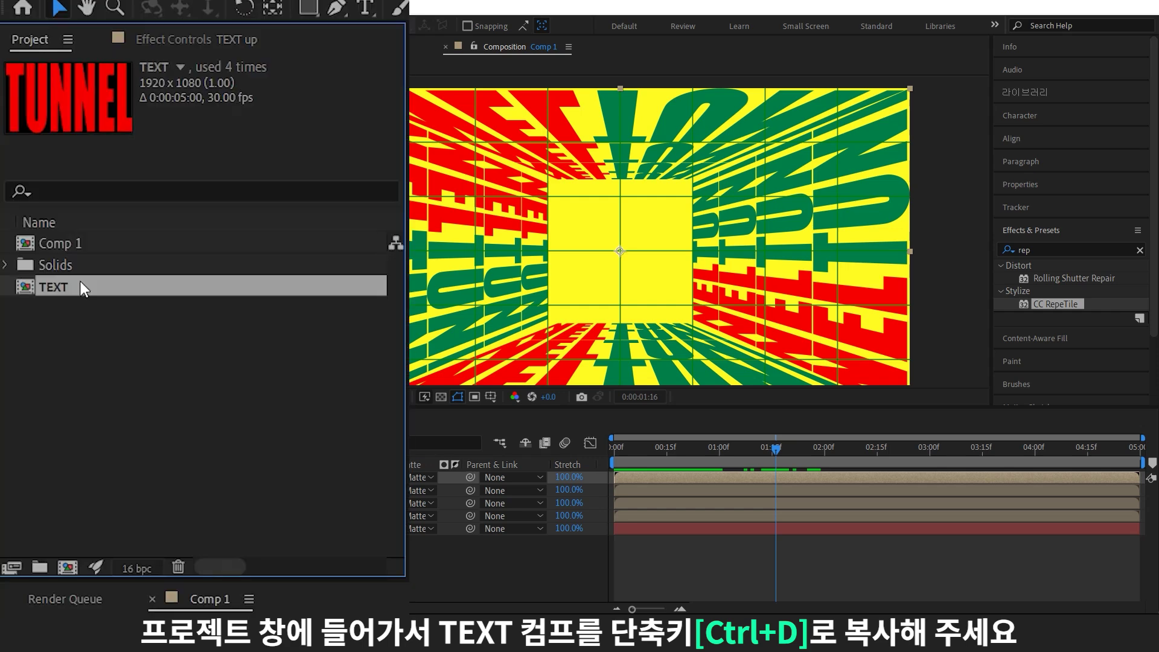
{"action": "key", "text": "ctrl+d"}
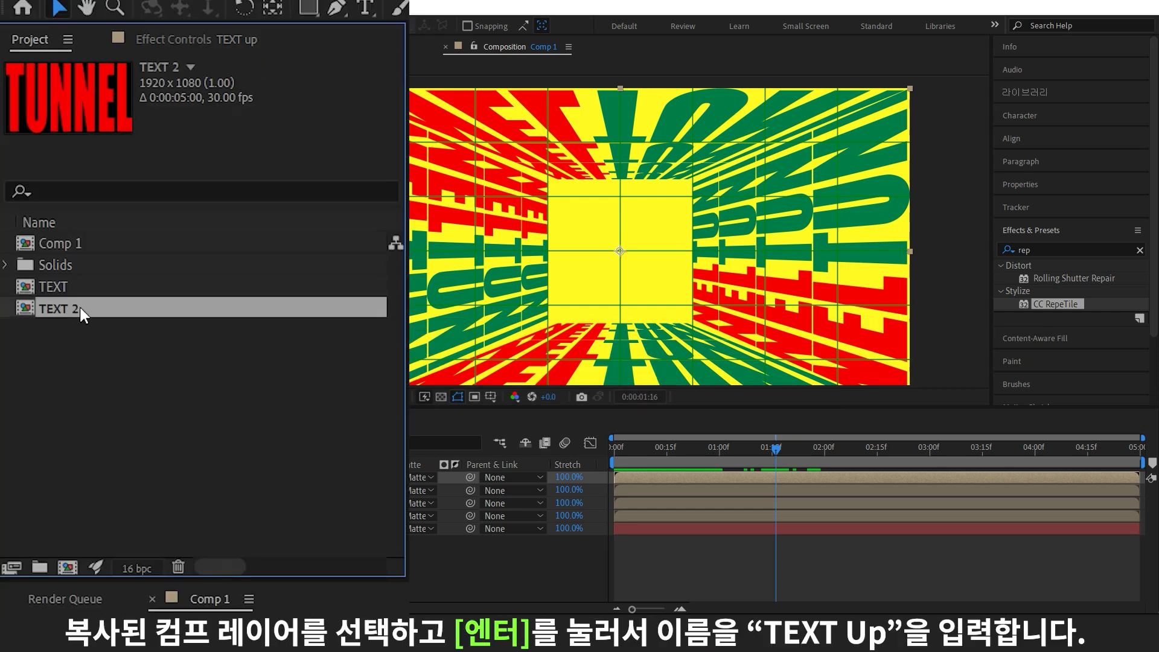
{"action": "key", "text": "Return"}
{"action": "key", "text": "BackSpace"}
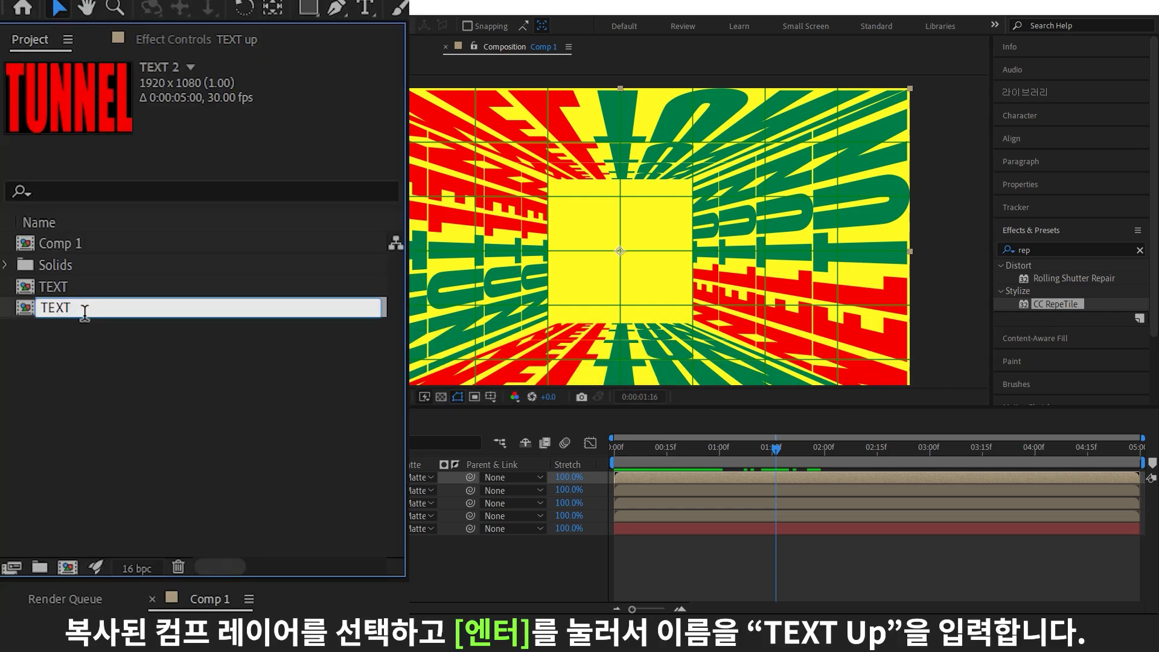
{"action": "type", "text": " up"}
{"action": "key", "text": "Return"}
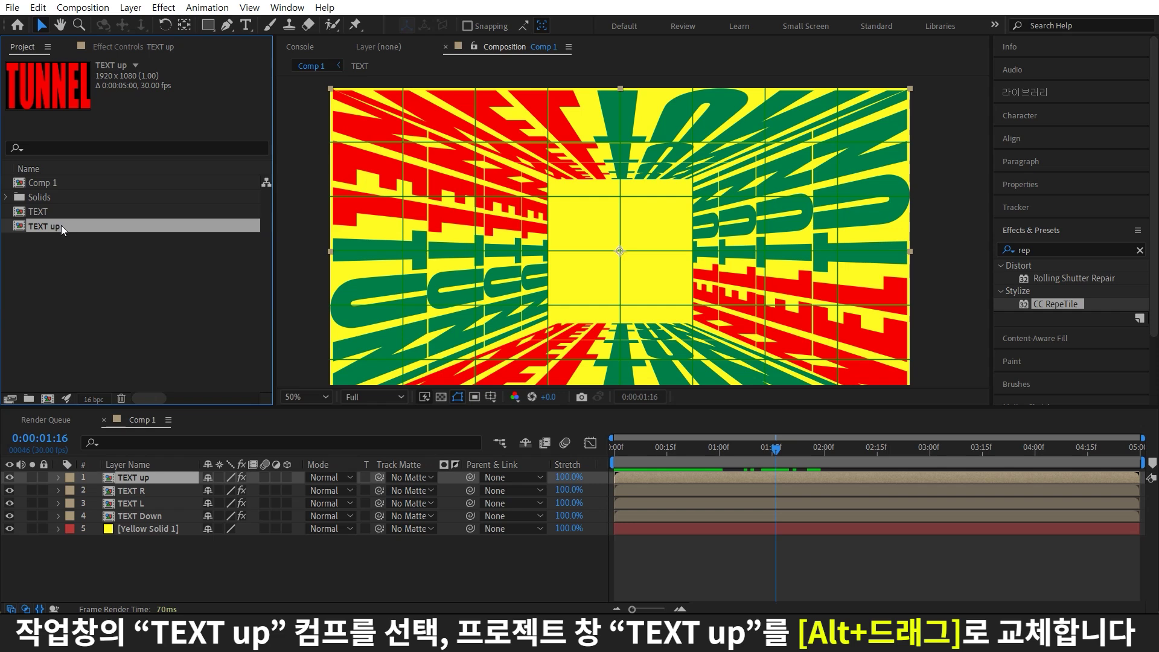
{"action": "left_click", "coordinate": [183, 480]}
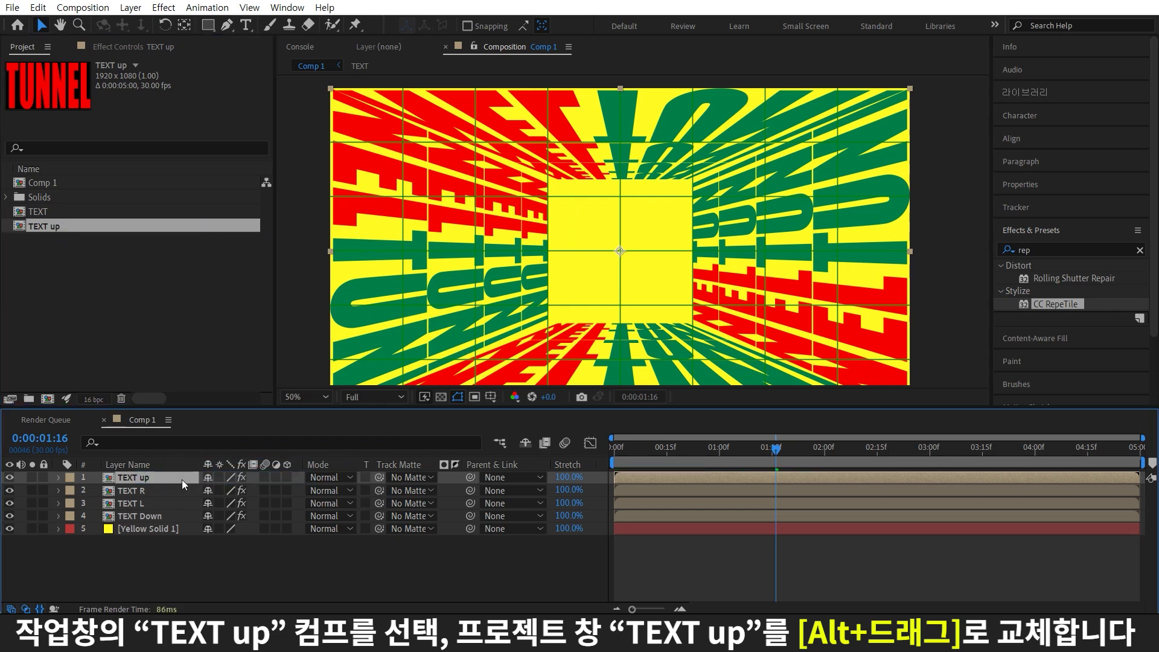
Step: Open the TEXT up precomp and delete TUNNEL 3, leaving only TUNNEL 2 and TUNNEL
{"action": "double_click", "coordinate": [176, 481]}
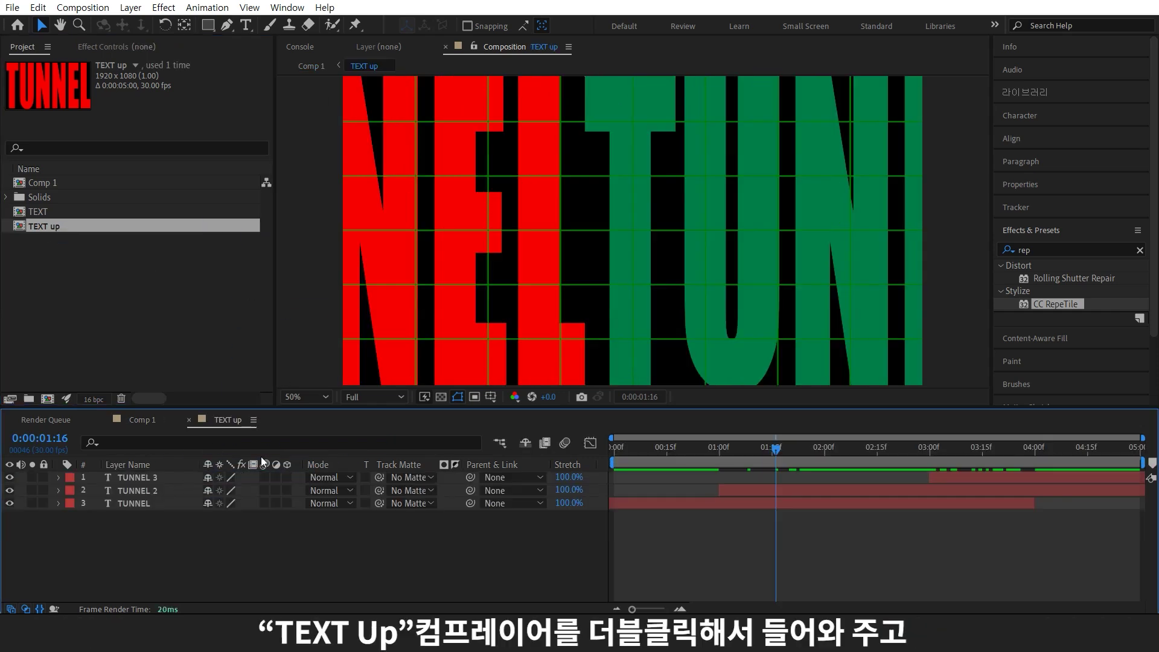
{"action": "left_click", "coordinate": [908, 491]}
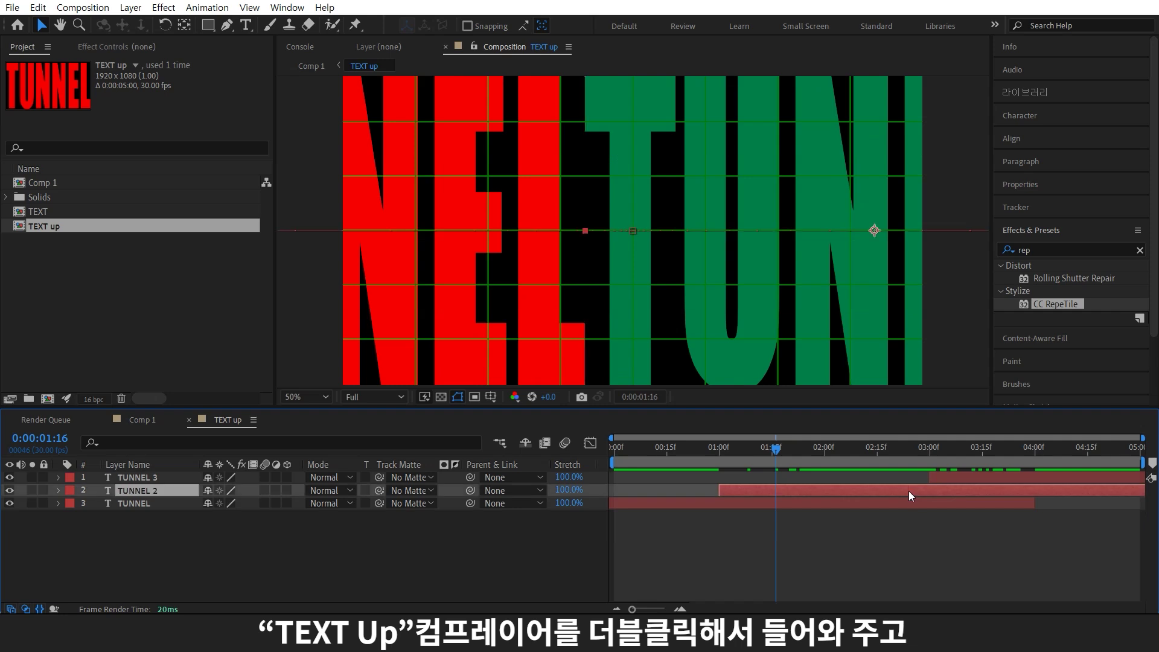
{"action": "left_click", "coordinate": [949, 476]}
{"action": "key", "text": "Delete"}
{"action": "left_click", "coordinate": [748, 489]}
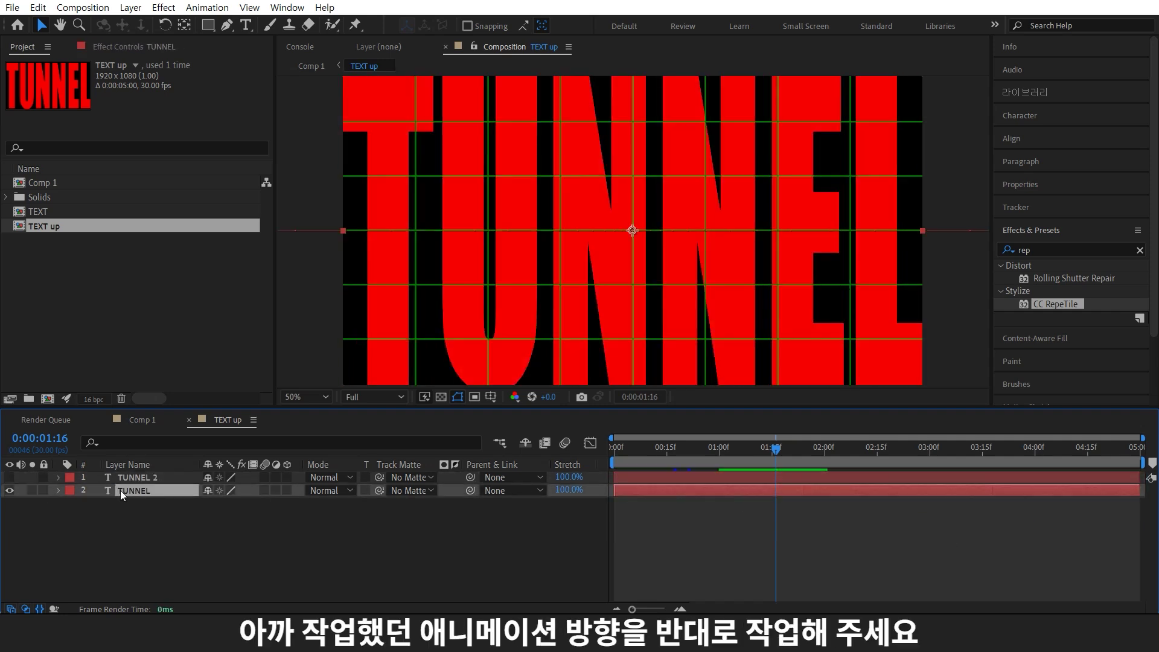